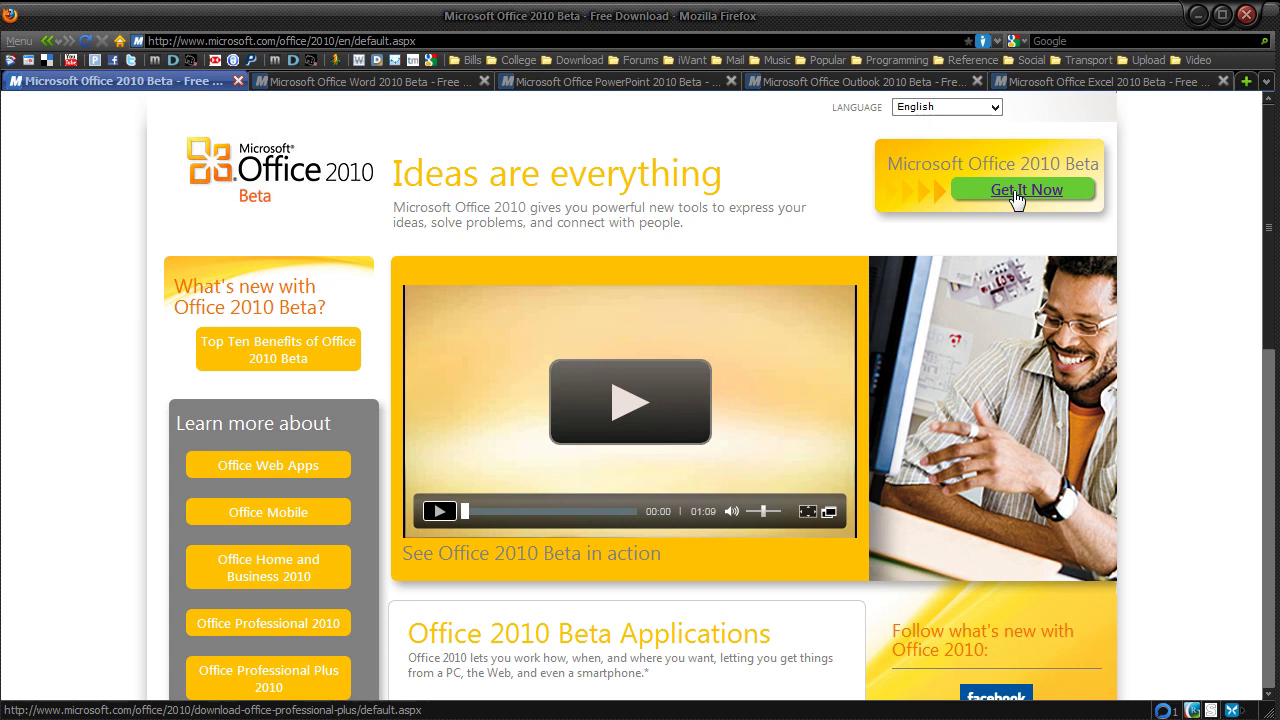
View the Word, PowerPoint, Outlook and Excel 2010 Beta pages in Firefox in turn
{"action": "left_click", "coordinate": [352, 84]}
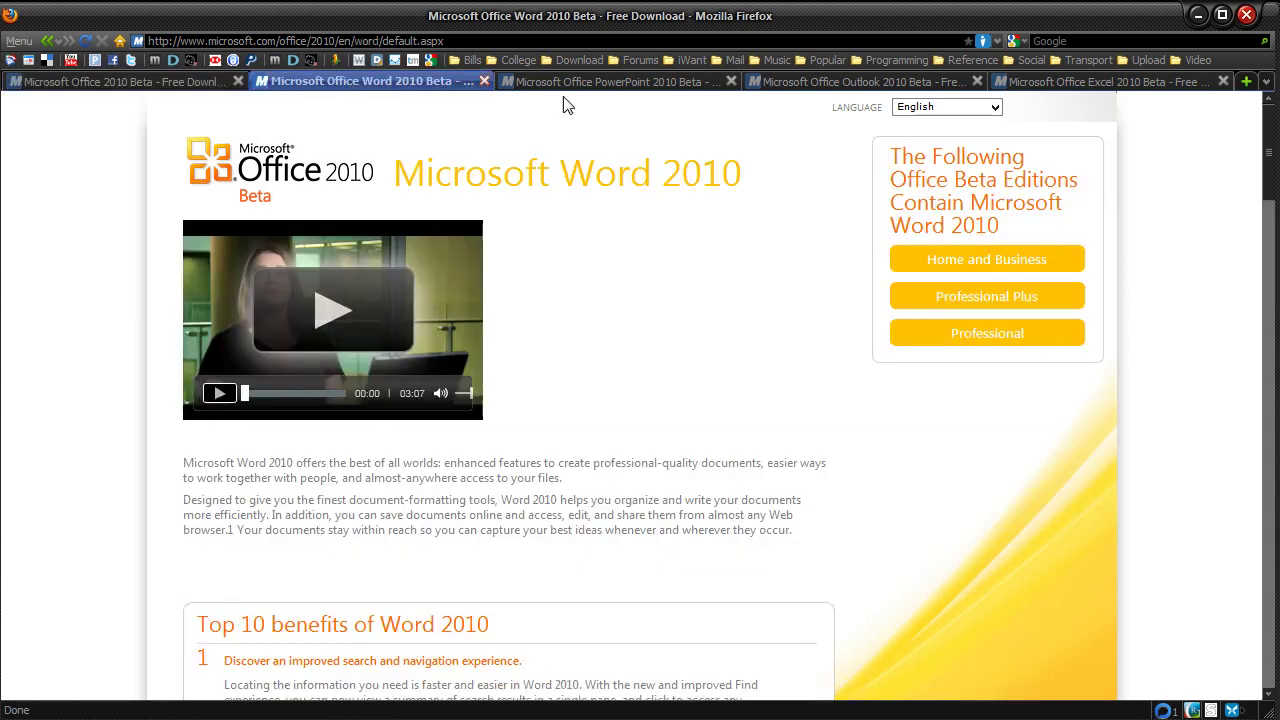
{"action": "left_click", "coordinate": [615, 88]}
{"action": "left_click", "coordinate": [910, 88]}
{"action": "left_click", "coordinate": [1110, 88]}
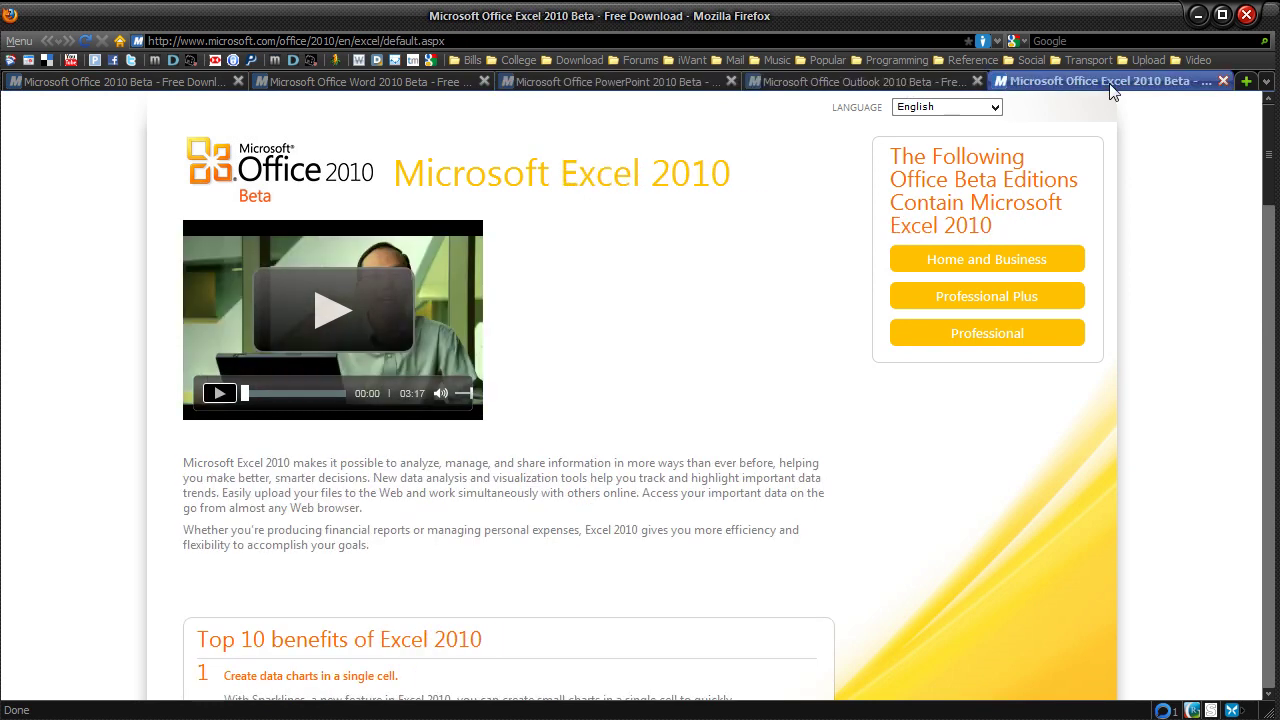
Minimize Firefox, browse Office 2010 Apps and Microsoft Office 2010 Tools, then return to Microsoft Office
{"action": "left_click", "coordinate": [1198, 15]}
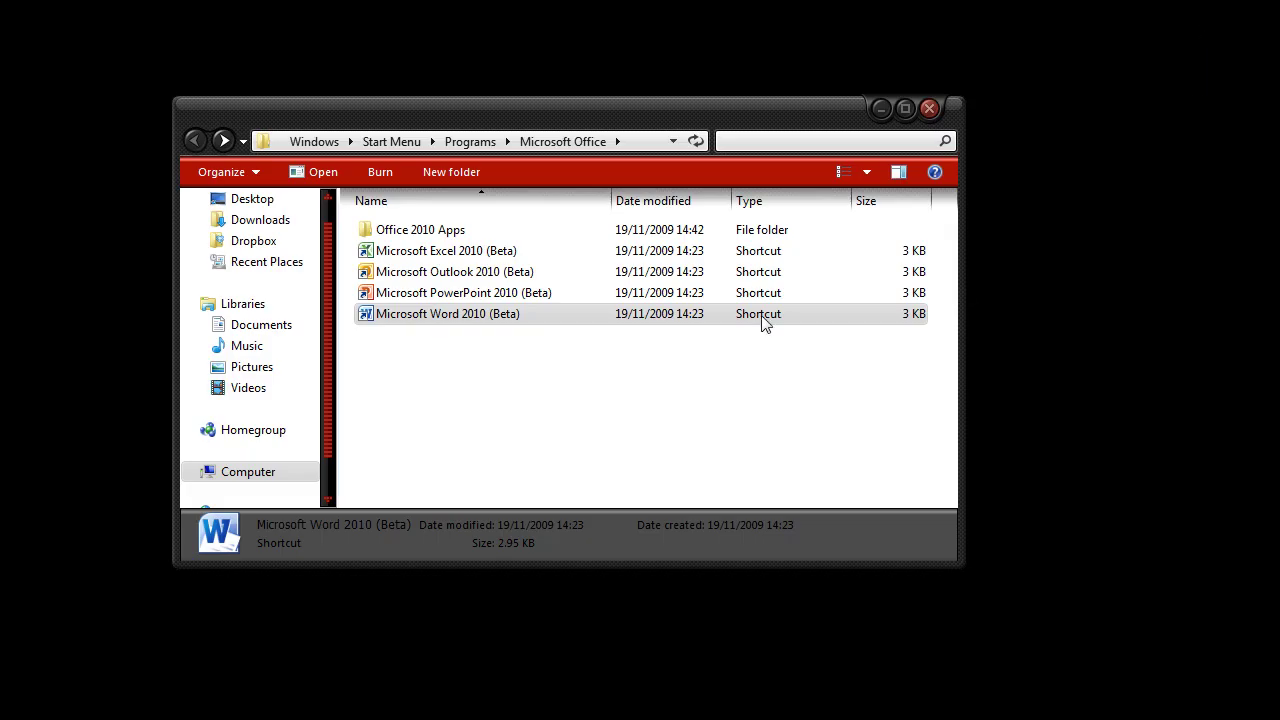
{"action": "left_click", "coordinate": [510, 350]}
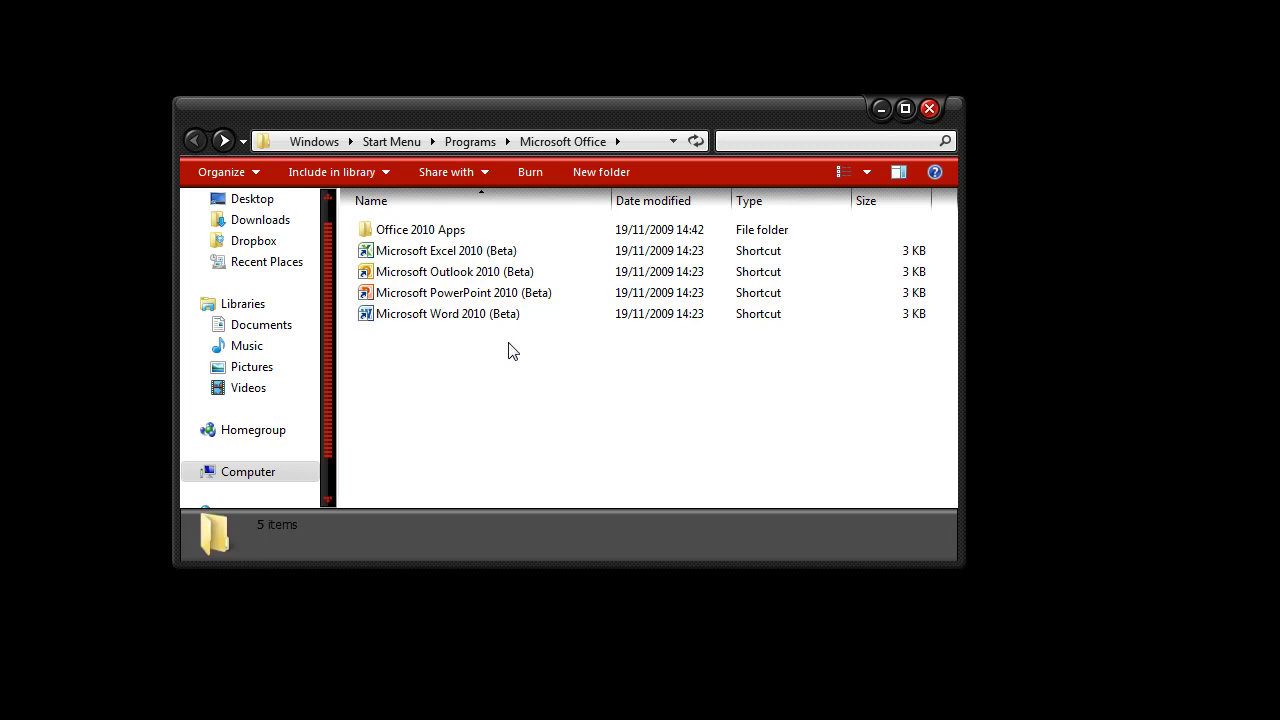
{"action": "double_click", "coordinate": [471, 232]}
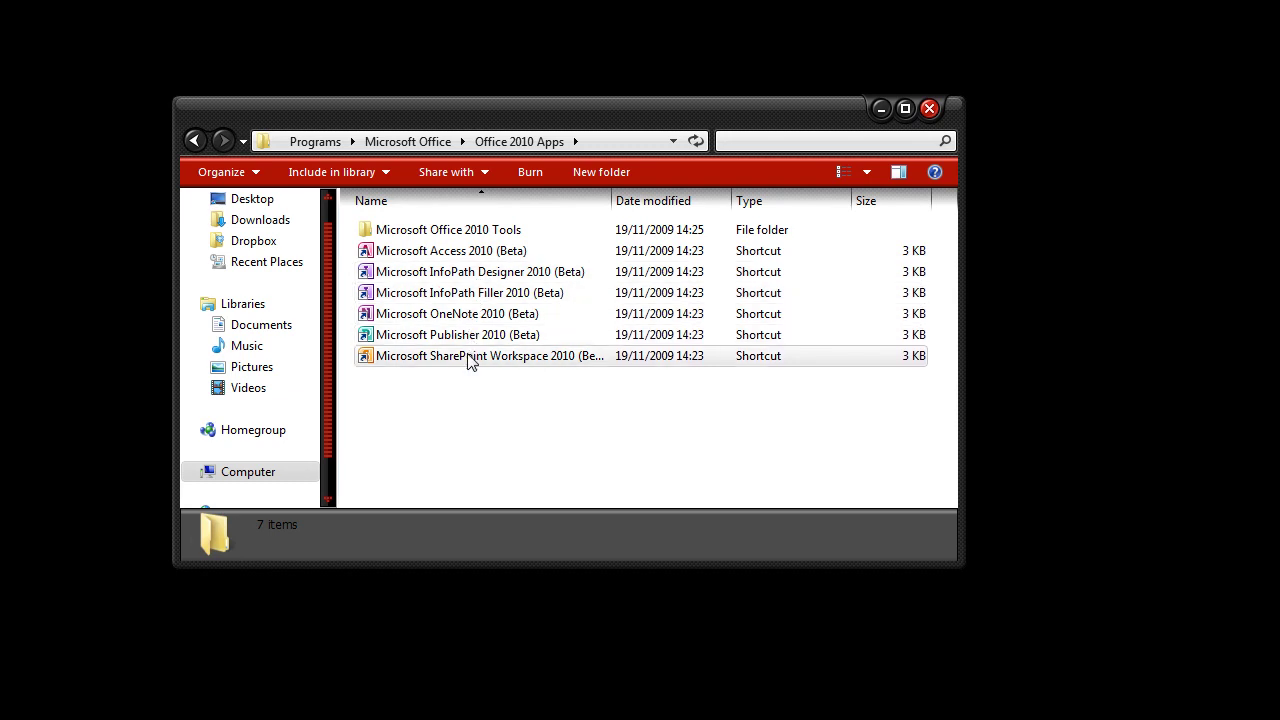
{"action": "double_click", "coordinate": [477, 232]}
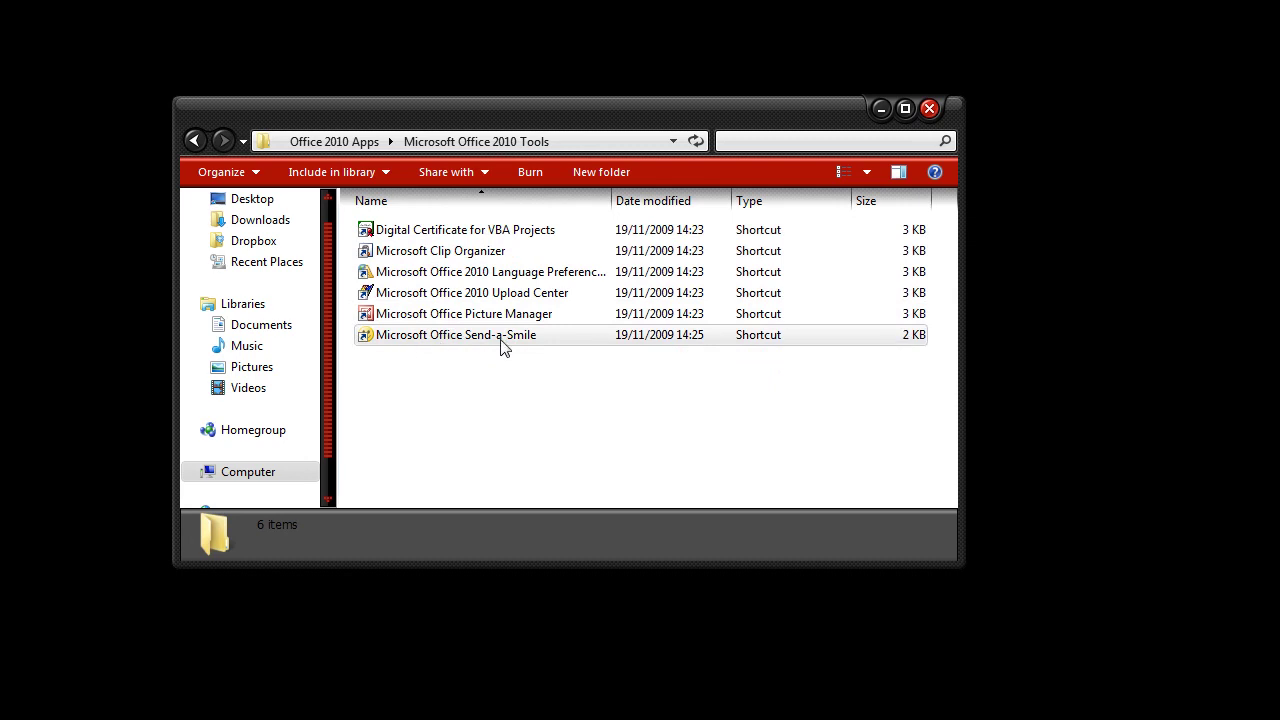
{"action": "left_click", "coordinate": [196, 141]}
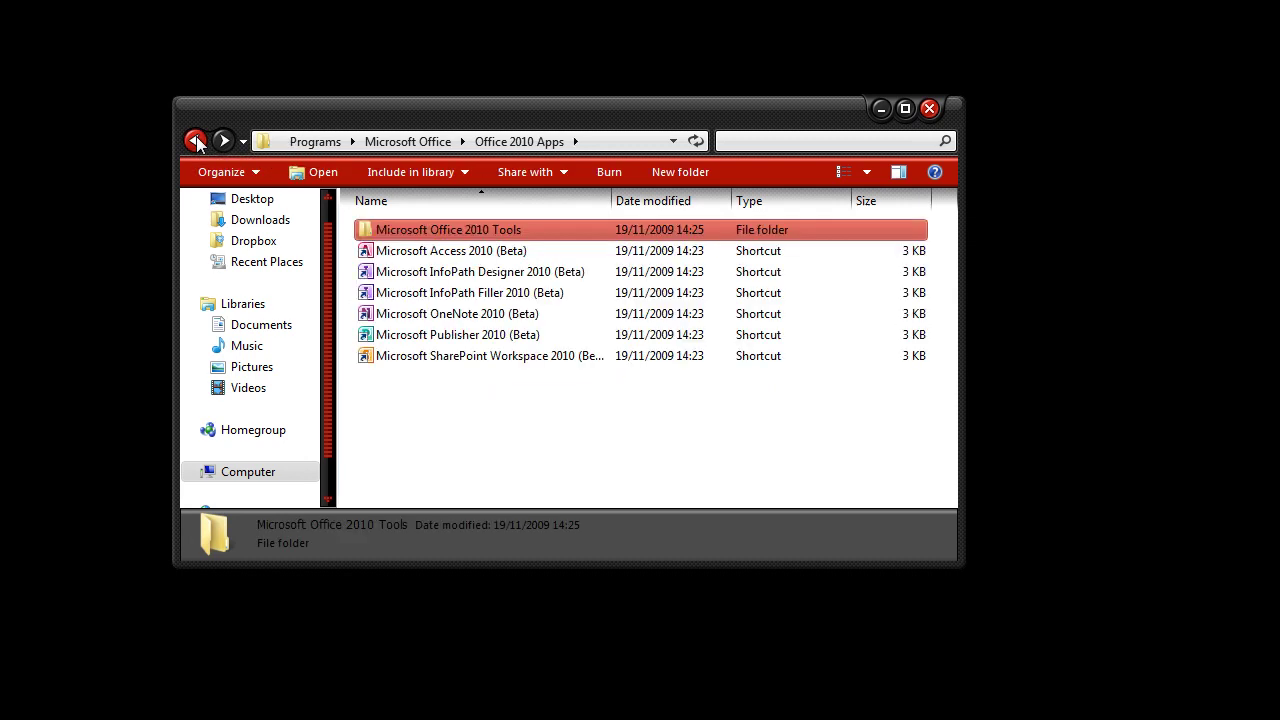
{"action": "left_click", "coordinate": [196, 141]}
Launch Word 2010 and set its colour scheme to Black in Options > General
{"action": "double_click", "coordinate": [520, 316]}
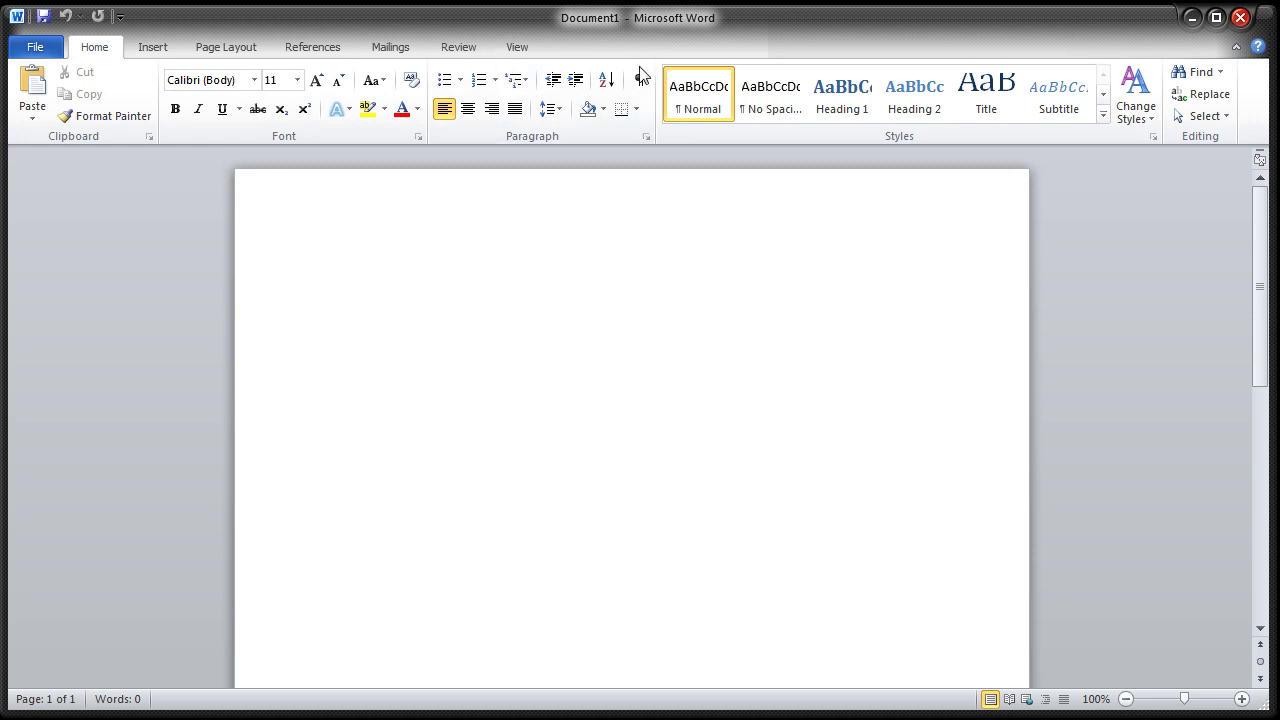
{"action": "left_click", "coordinate": [35, 47]}
{"action": "left_click", "coordinate": [66, 420]}
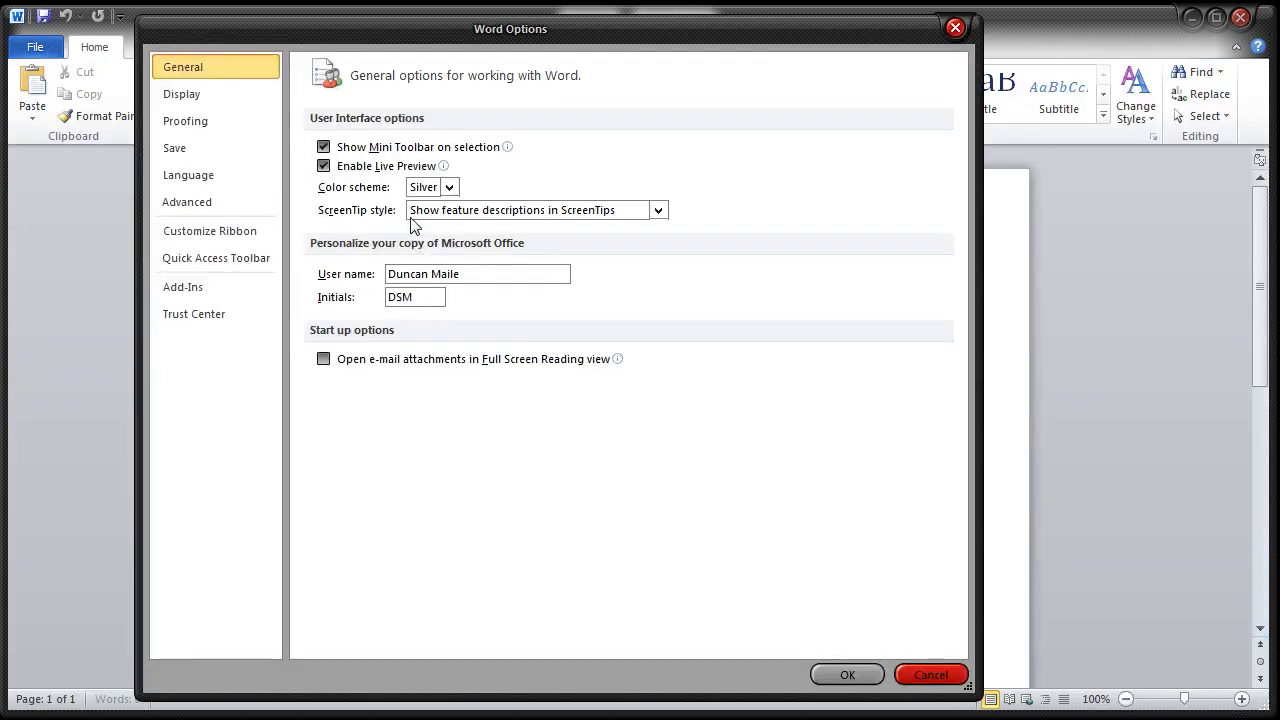
{"action": "left_click", "coordinate": [425, 187]}
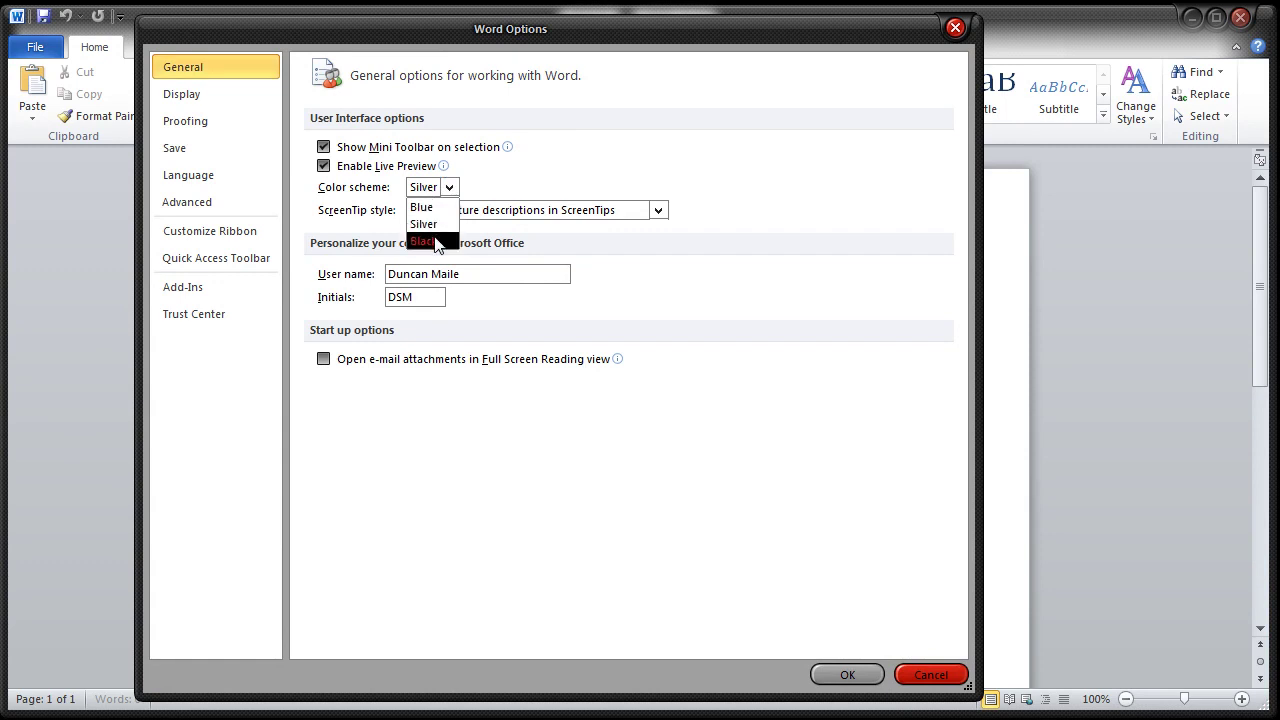
{"action": "left_click", "coordinate": [425, 241]}
{"action": "left_click", "coordinate": [848, 673]}
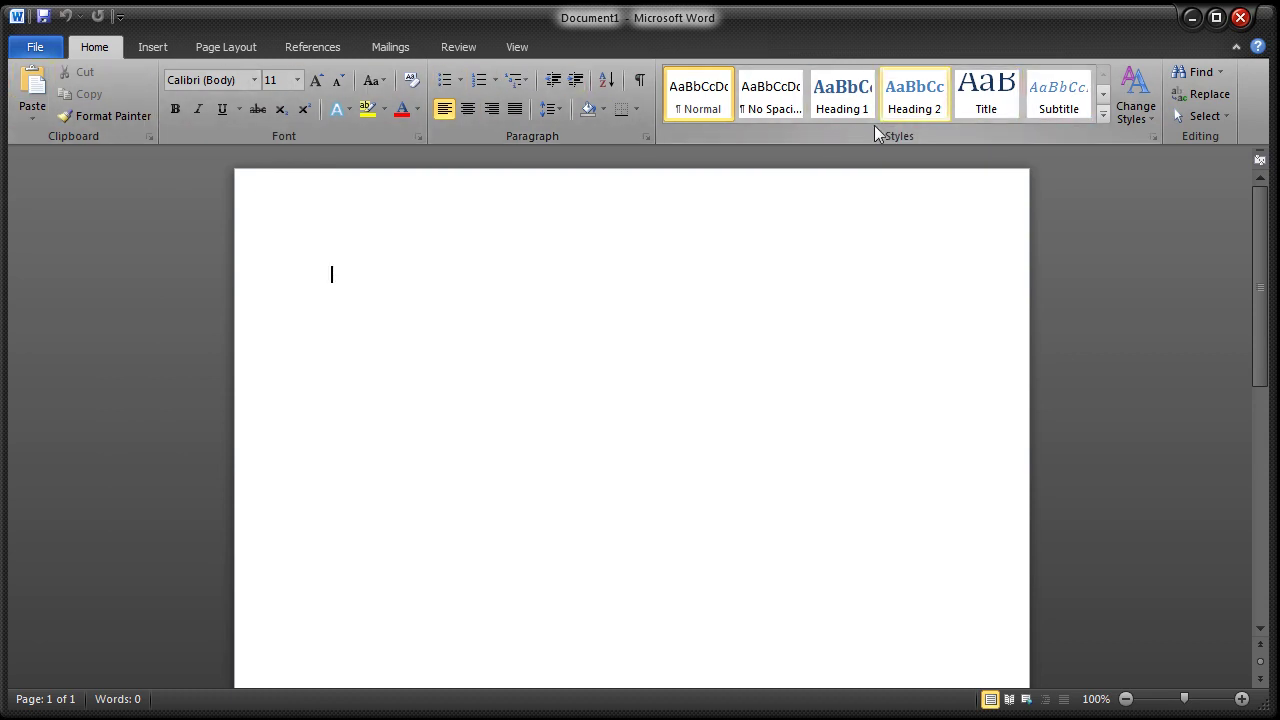
{"action": "right_click", "coordinate": [697, 76]}
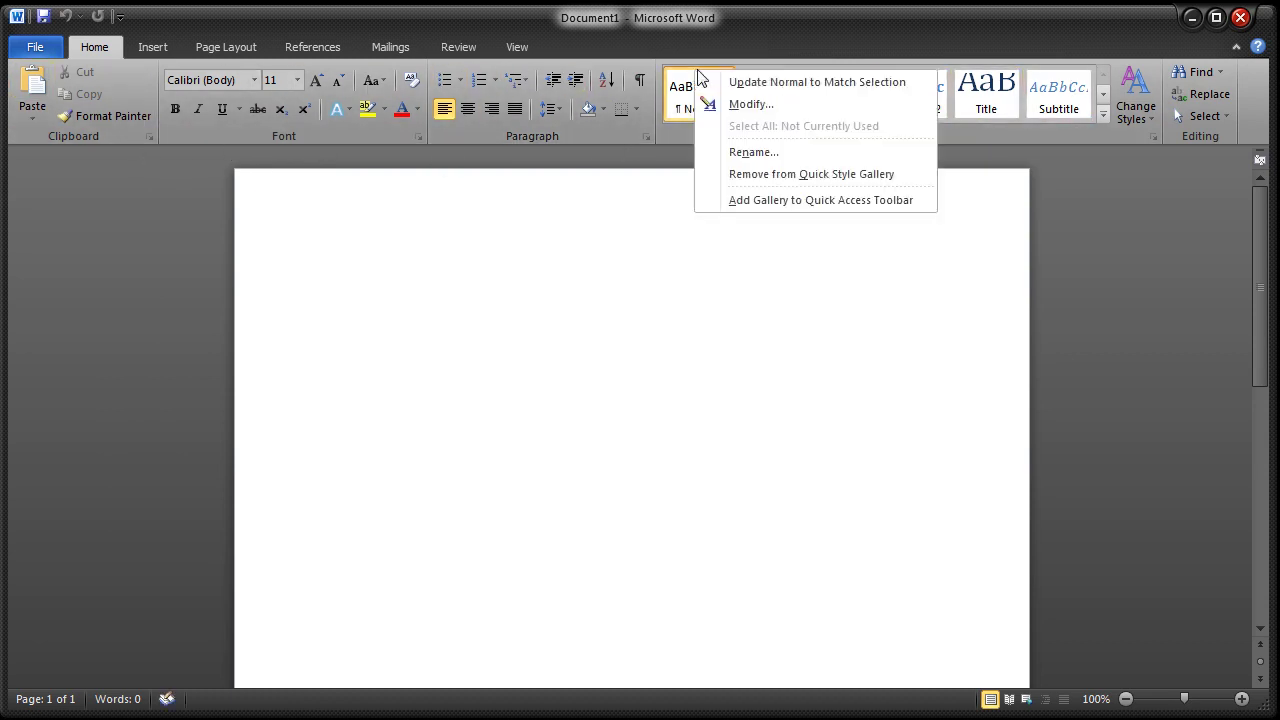
{"action": "right_click", "coordinate": [1126, 137]}
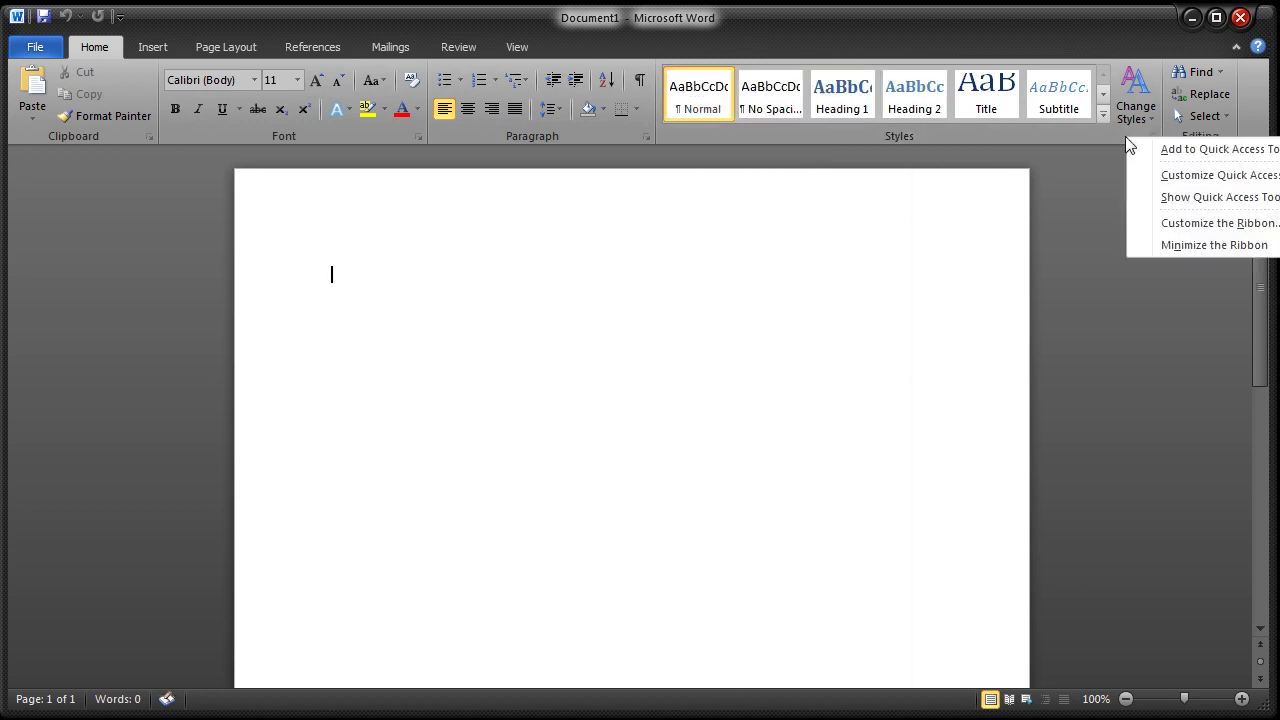
{"action": "left_click", "coordinate": [1179, 245]}
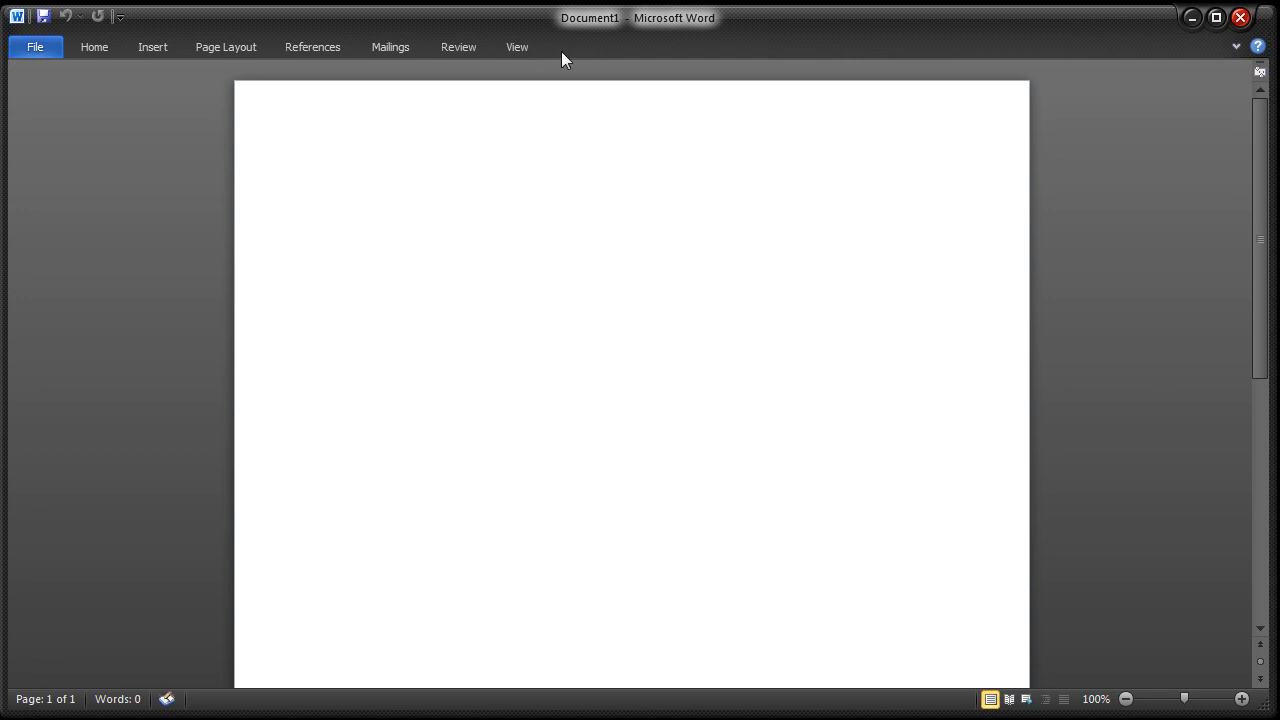
{"action": "right_click", "coordinate": [321, 43]}
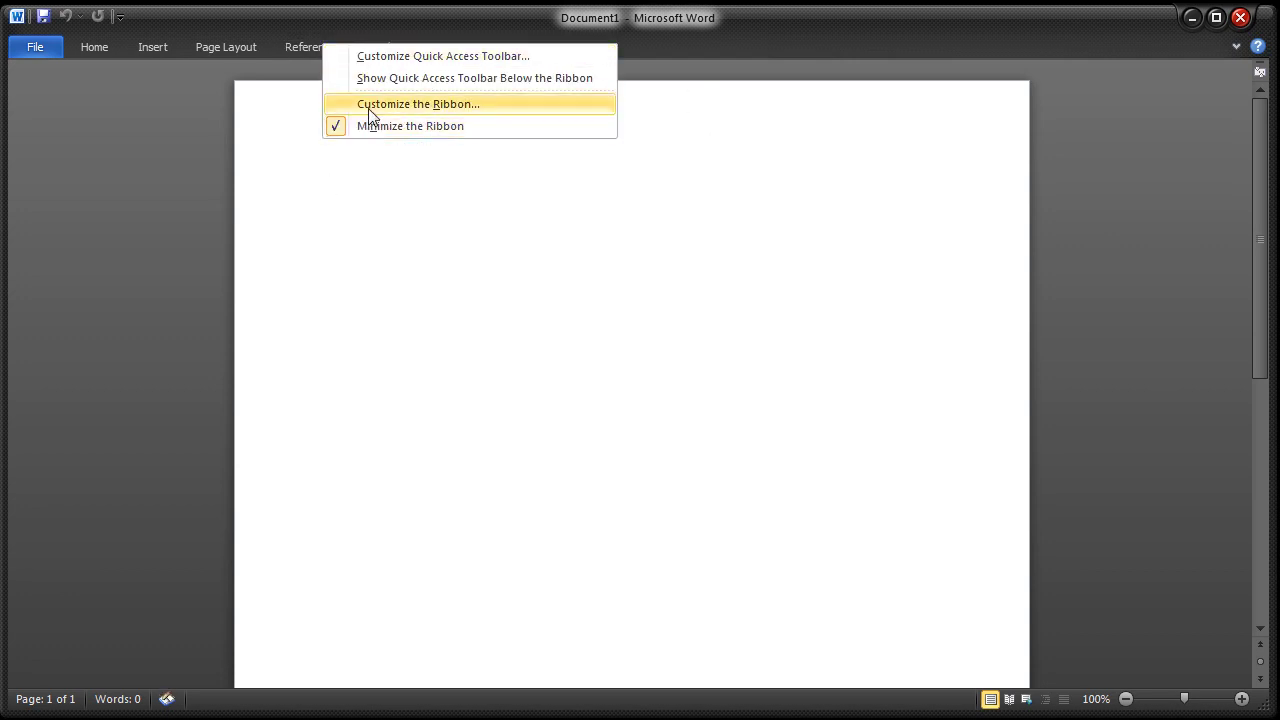
{"action": "left_click", "coordinate": [368, 126]}
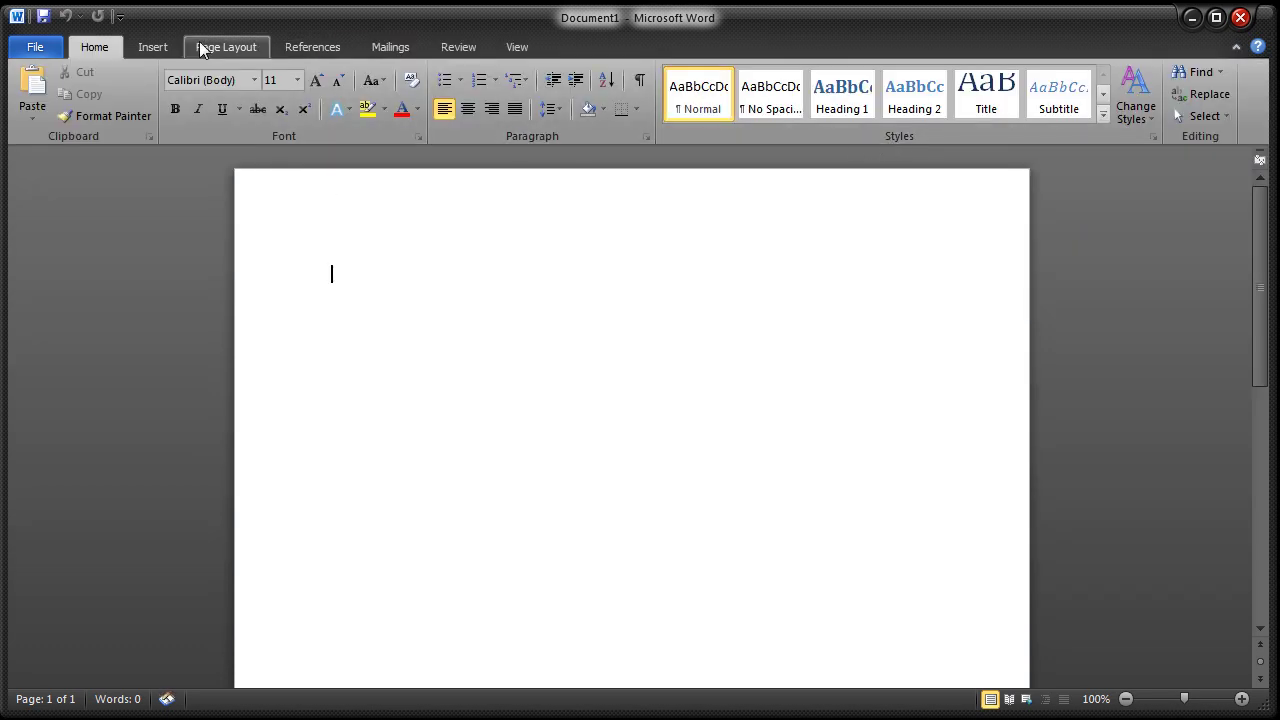
{"action": "left_click", "coordinate": [119, 17]}
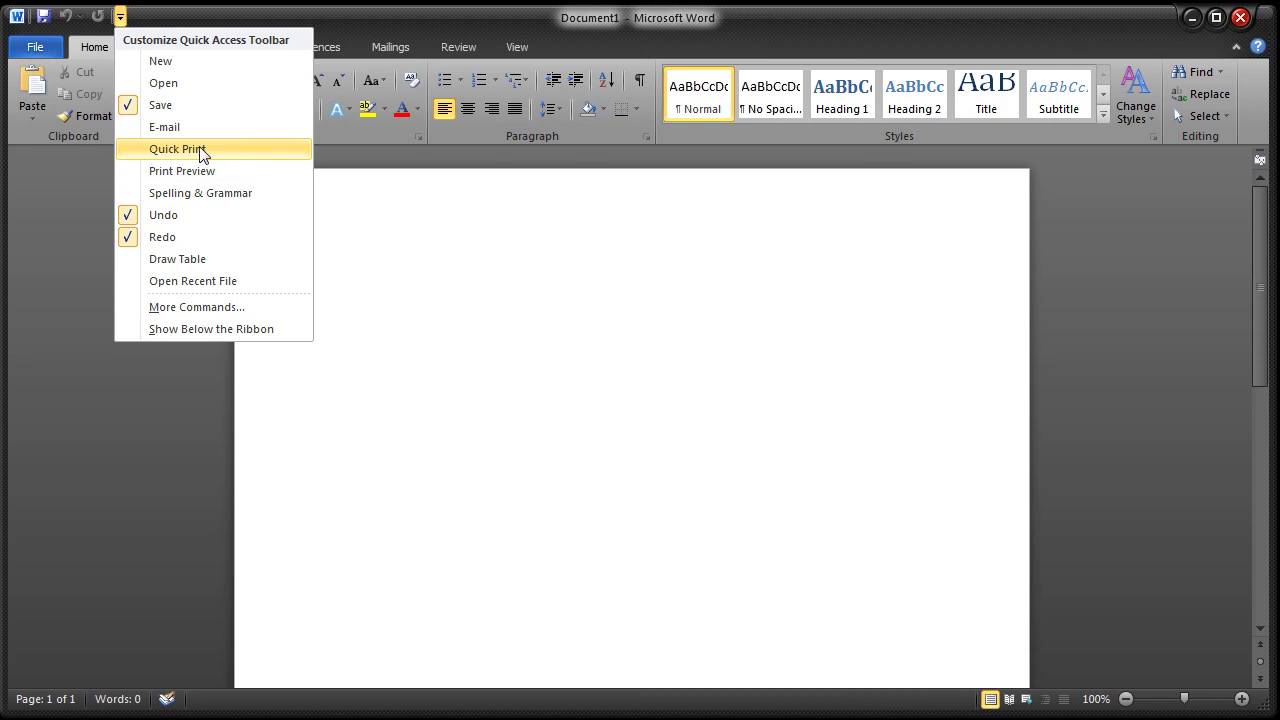
{"action": "left_click", "coordinate": [316, 15]}
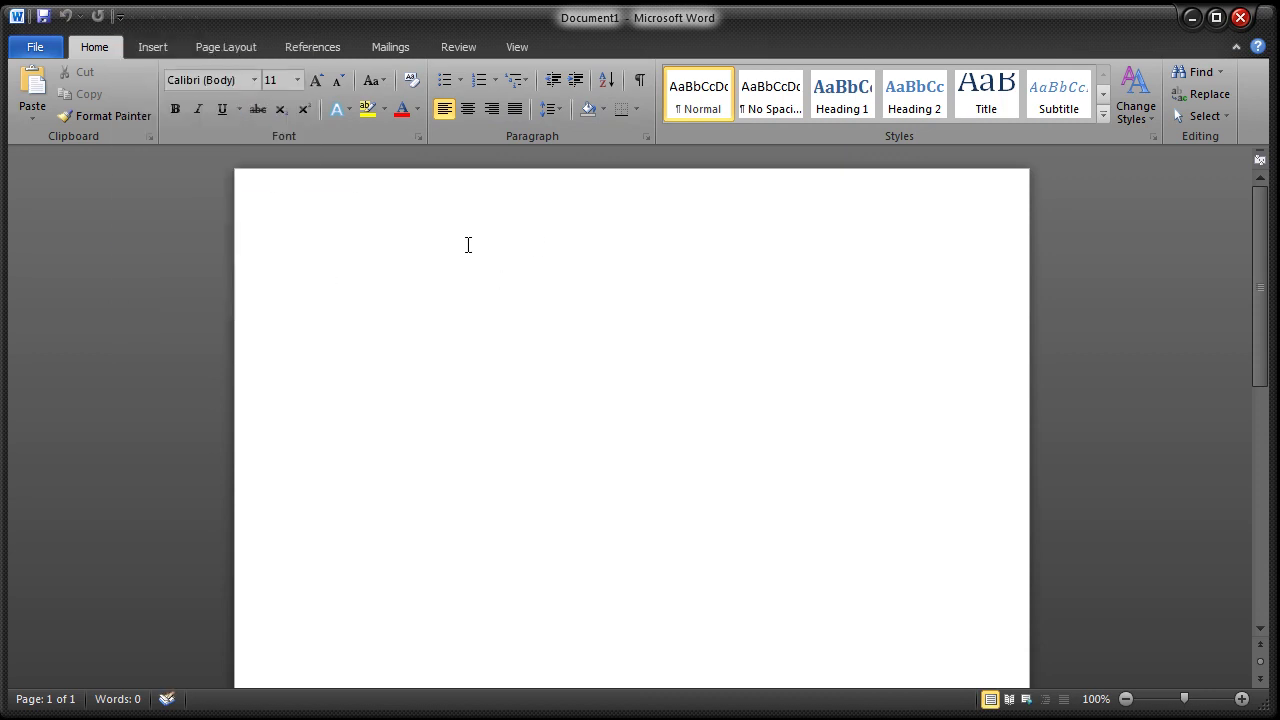
{"action": "mouse_move", "coordinate": [1185, 699]}
{"action": "left_mouse_down"}
{"action": "mouse_move", "coordinate": [1169, 700]}
{"action": "mouse_move", "coordinate": [1208, 700]}
{"action": "mouse_move", "coordinate": [1184, 700]}
{"action": "left_mouse_up"}
Tour Word's Insert, Page Layout, References, Mailings, Review and View ribbon tabs
{"action": "left_click", "coordinate": [152, 48]}
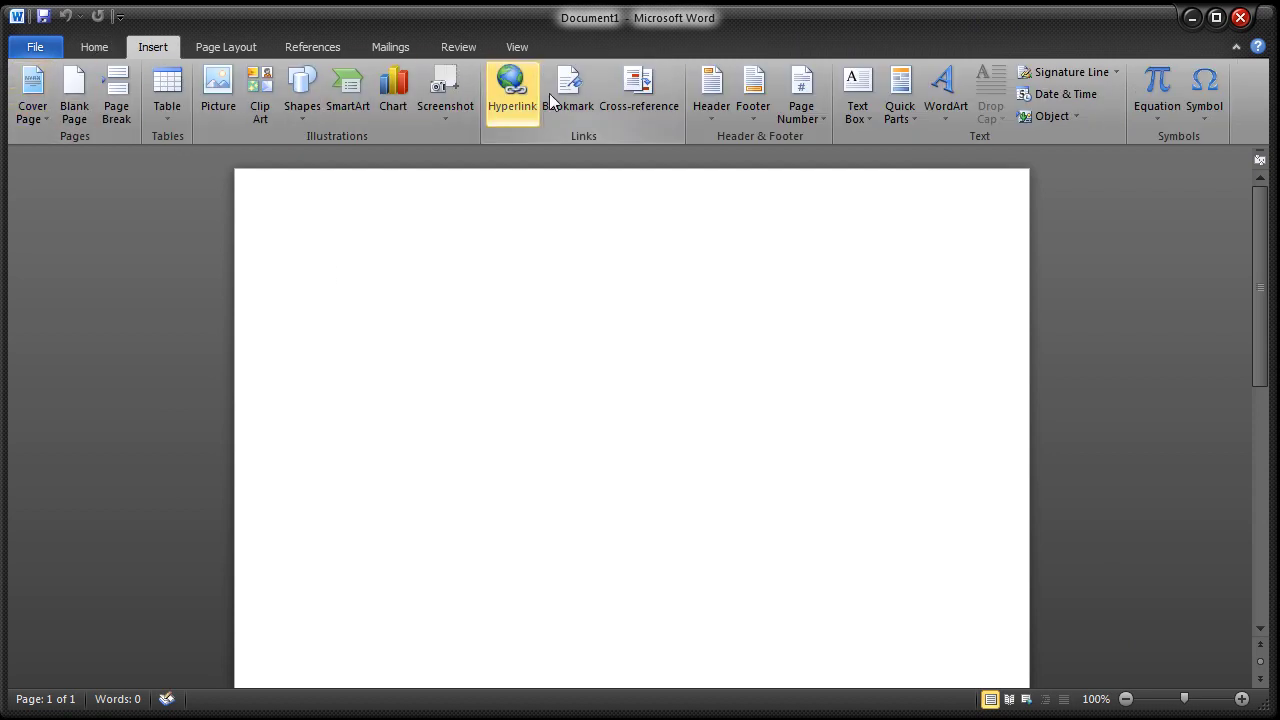
{"action": "left_click", "coordinate": [225, 47]}
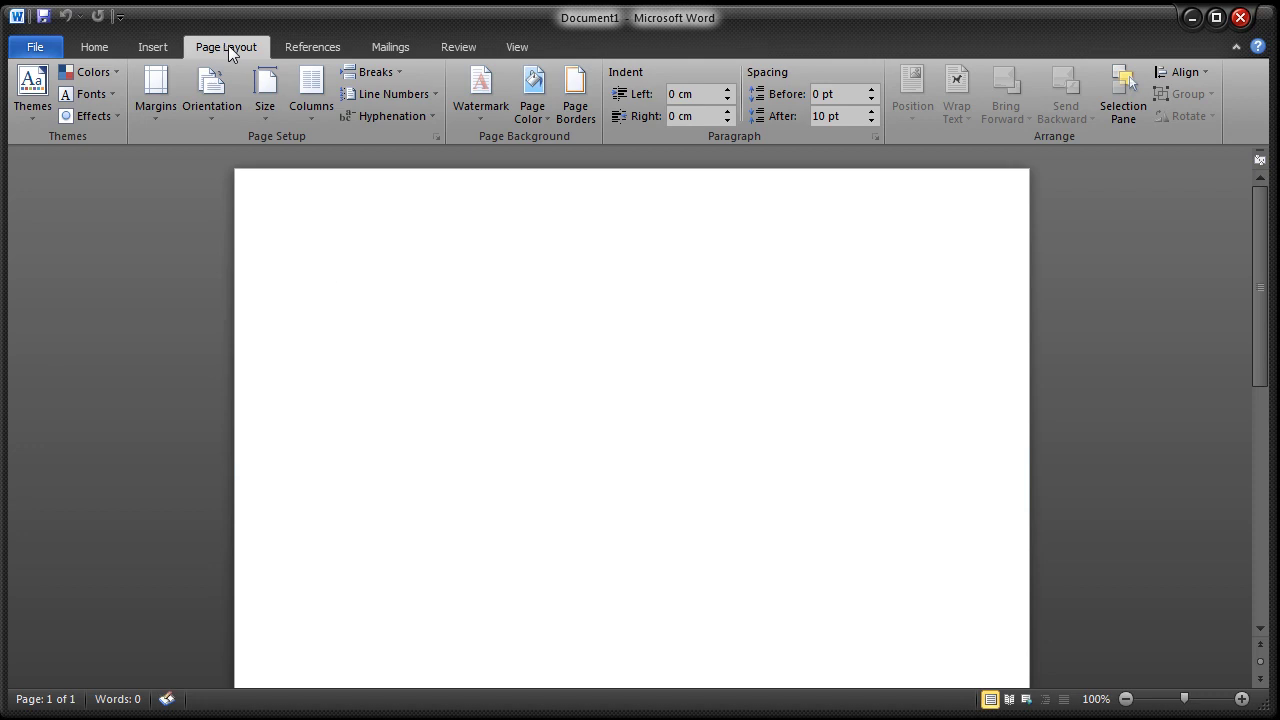
{"action": "left_click", "coordinate": [311, 47]}
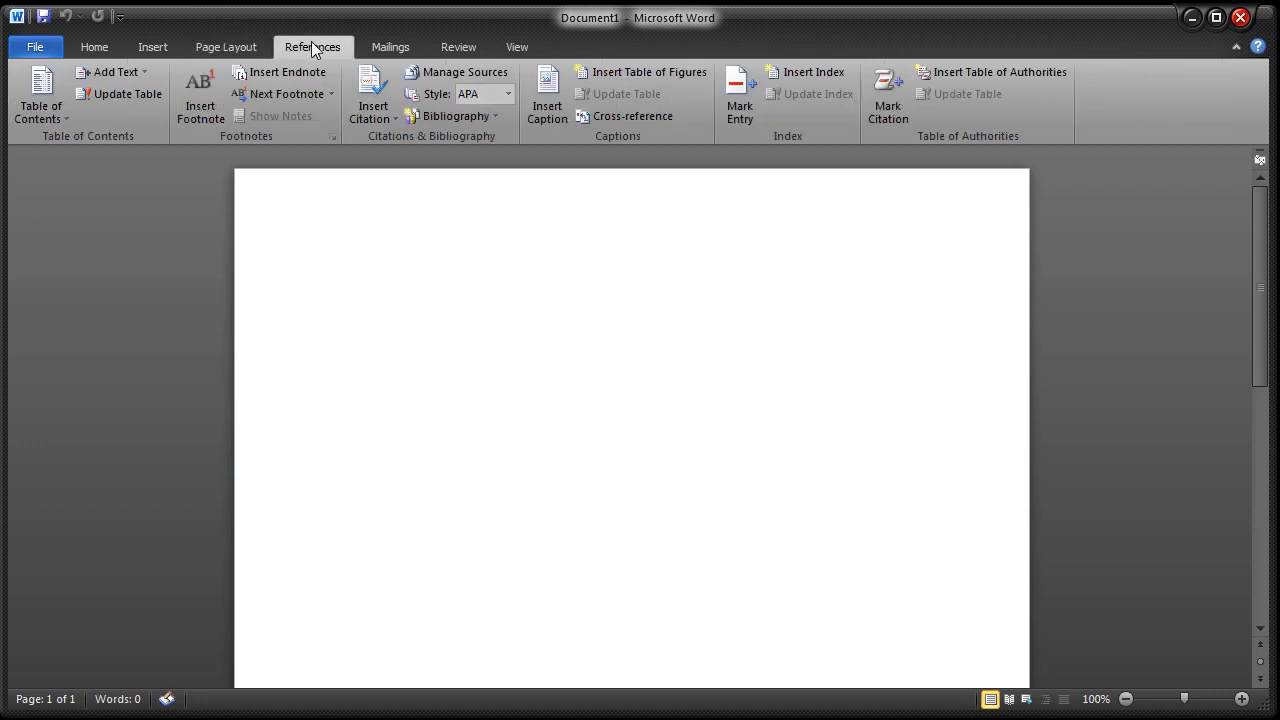
{"action": "left_click", "coordinate": [410, 47]}
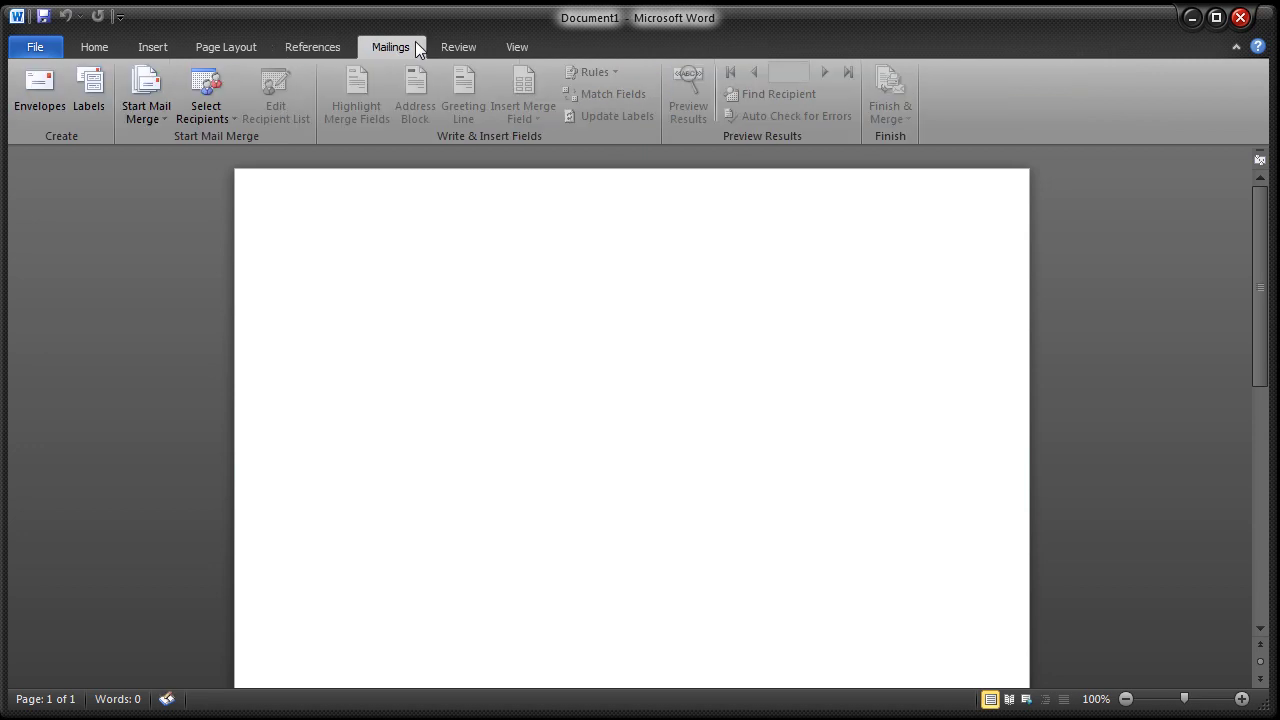
{"action": "left_click", "coordinate": [474, 47]}
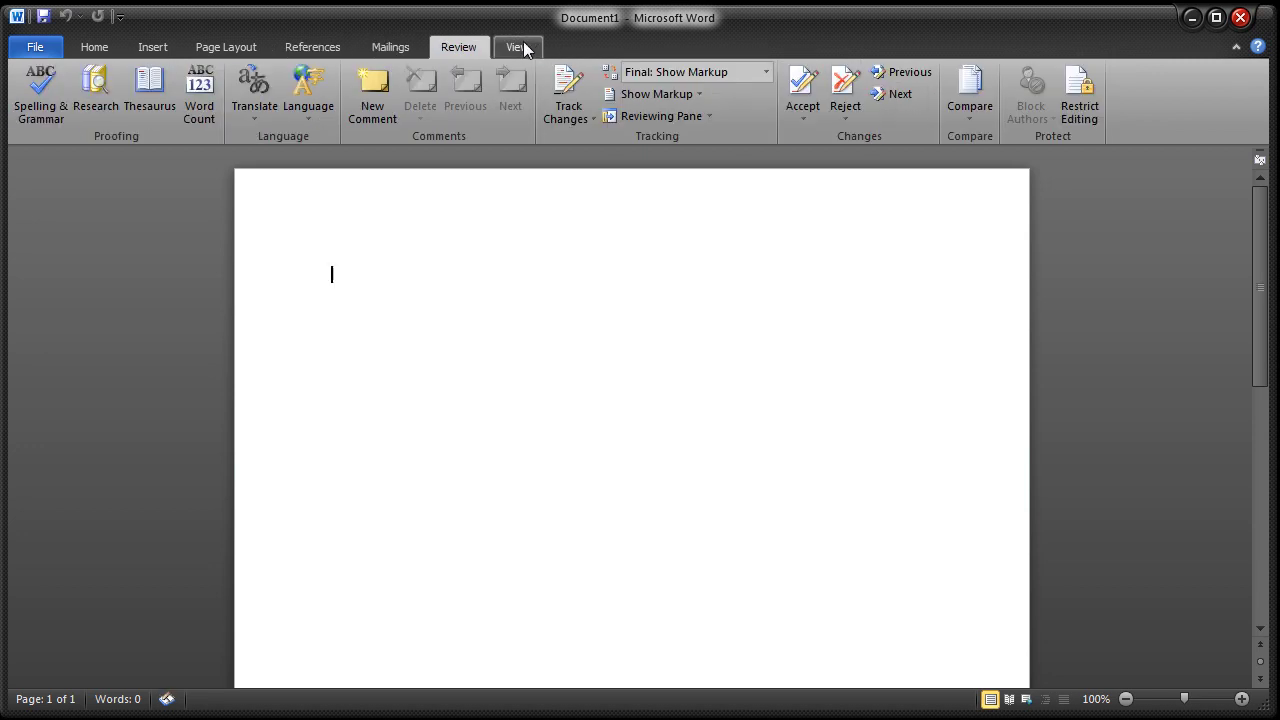
{"action": "left_click", "coordinate": [519, 47]}
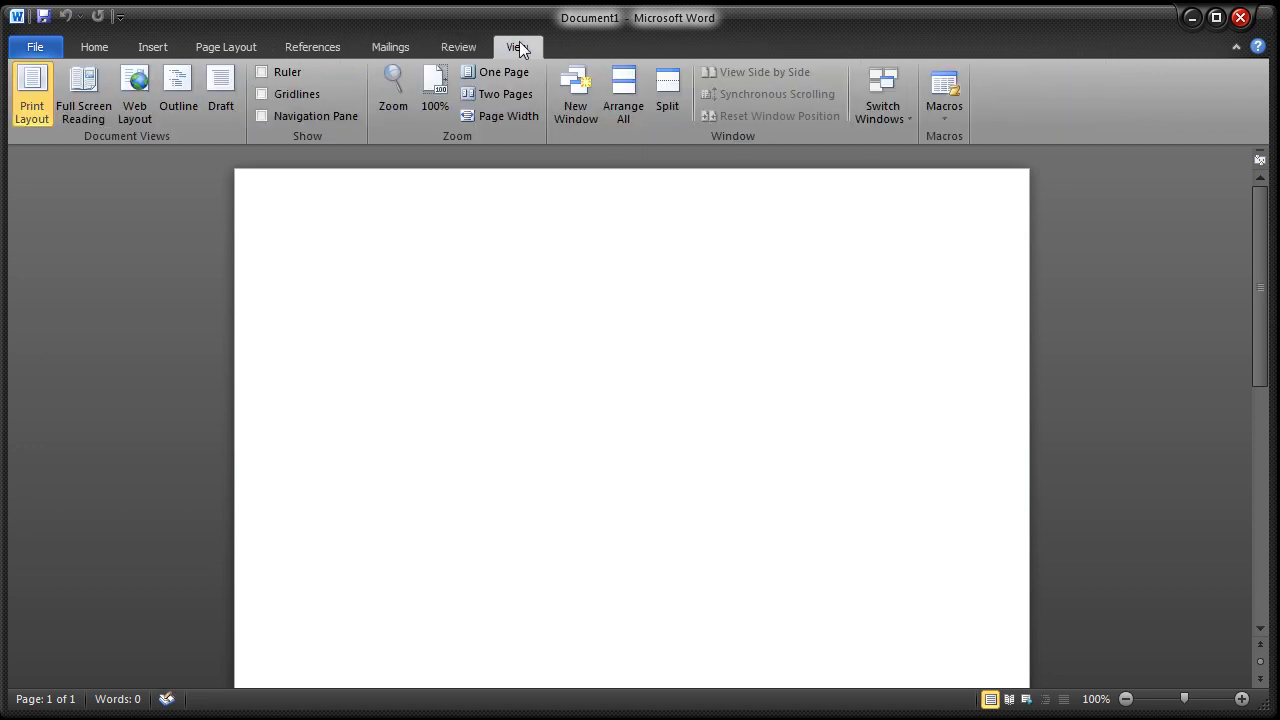
Browse Word's backstage New, Recent, Print, Share, Help and Info pages, then exit Word
{"action": "left_click", "coordinate": [32, 50]}
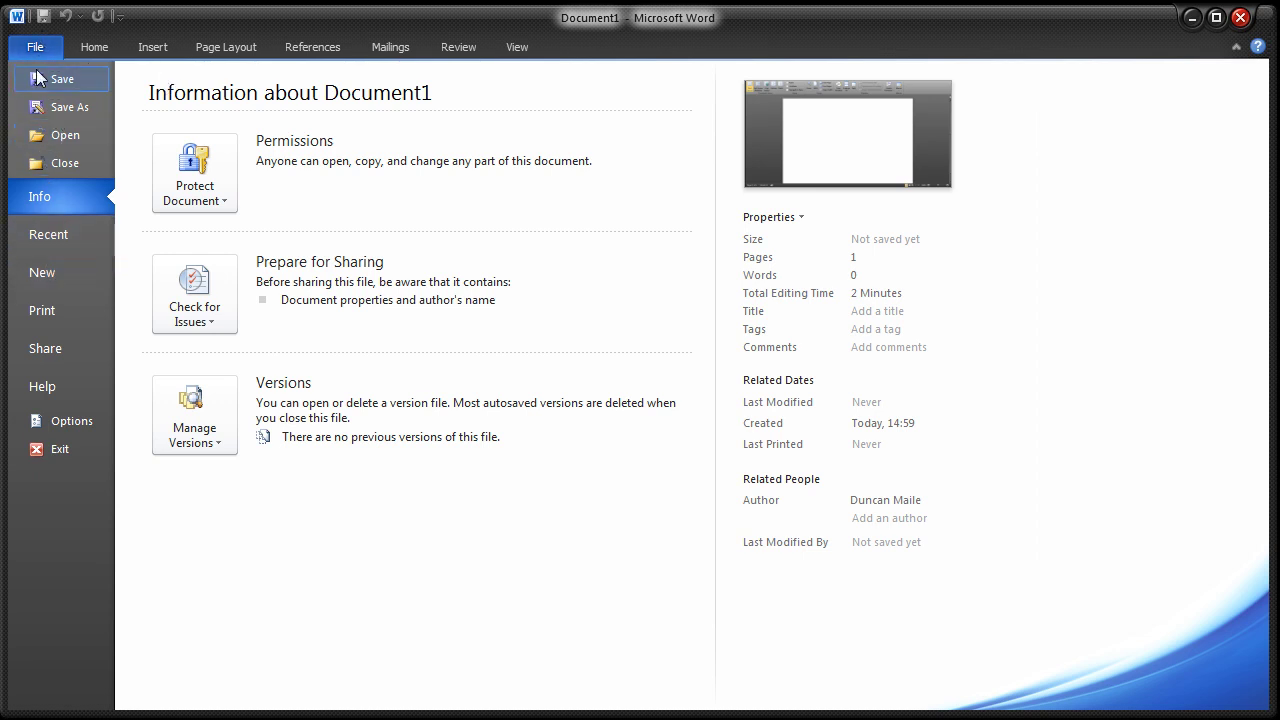
{"action": "left_click", "coordinate": [73, 262]}
{"action": "left_click", "coordinate": [71, 236]}
{"action": "left_click", "coordinate": [71, 270]}
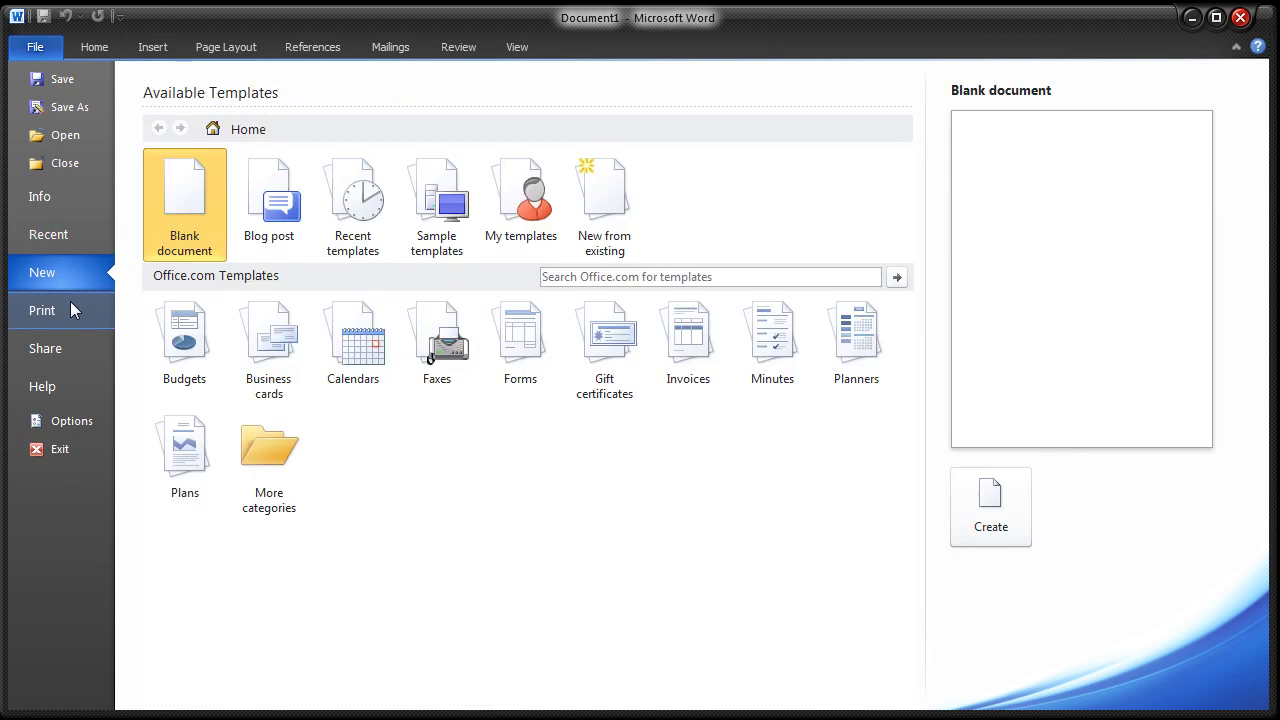
{"action": "left_click", "coordinate": [69, 302]}
{"action": "left_click", "coordinate": [67, 355]}
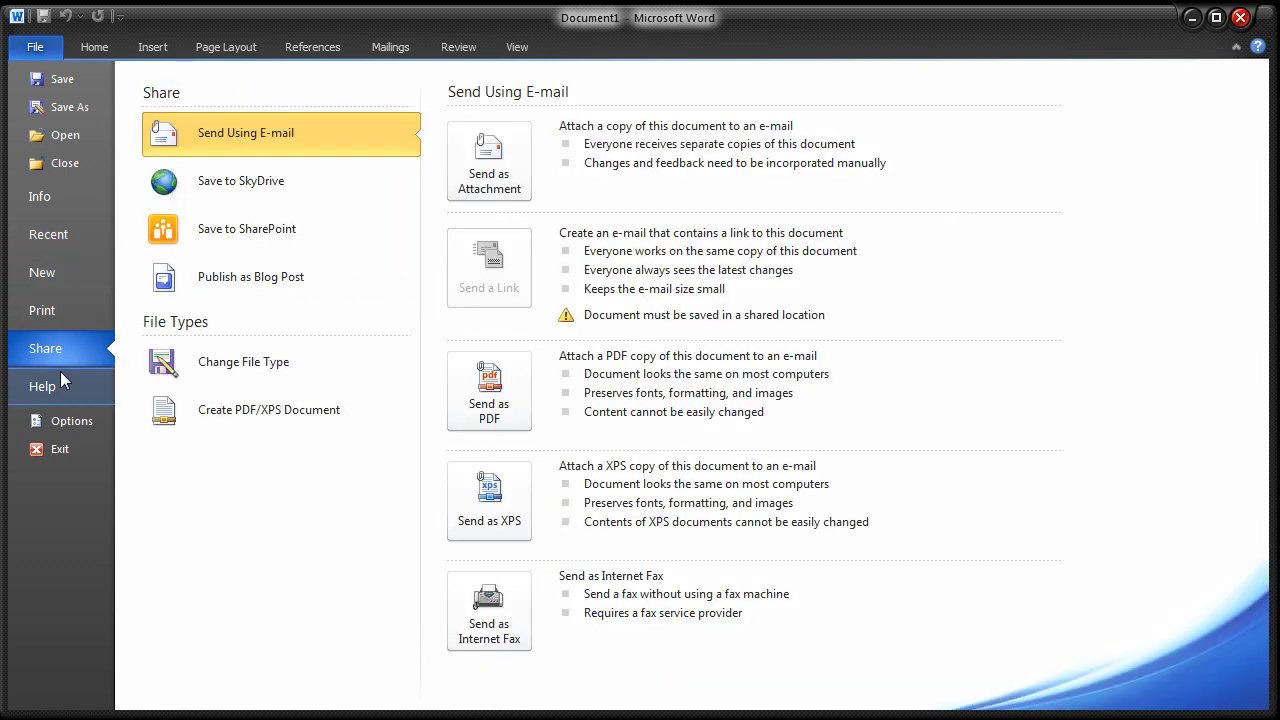
{"action": "left_click", "coordinate": [60, 379]}
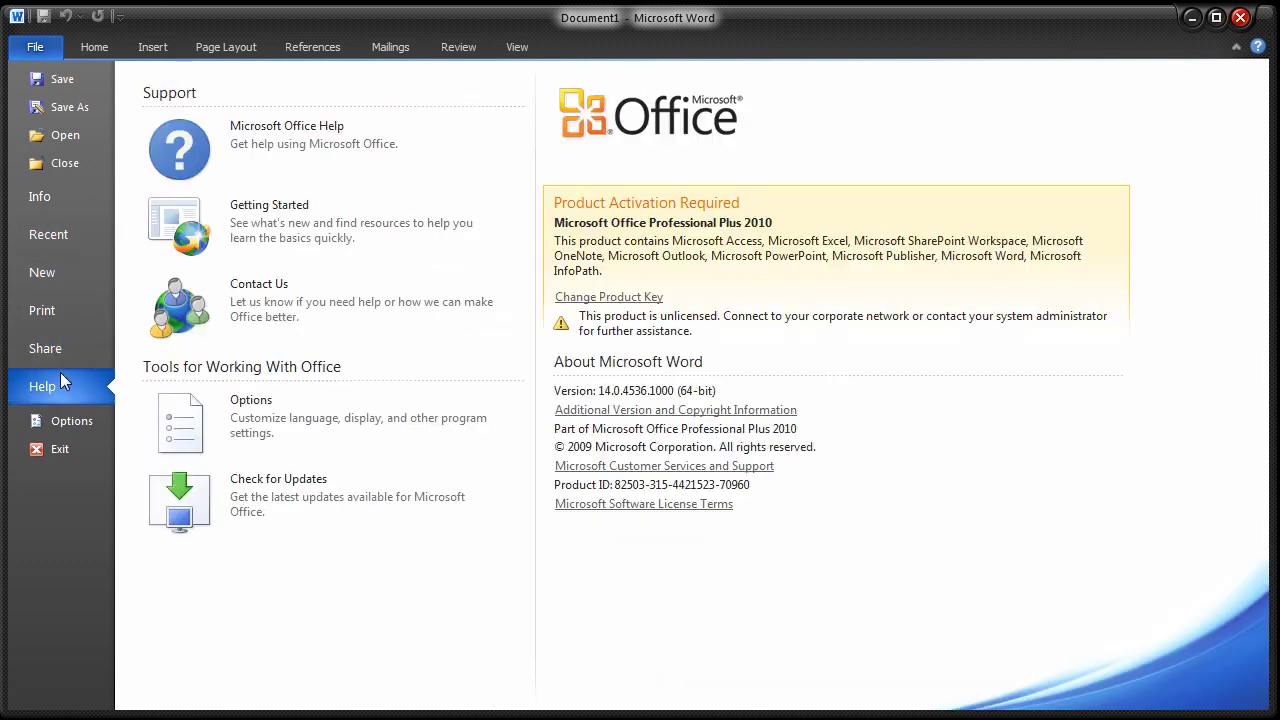
{"action": "left_click", "coordinate": [50, 197]}
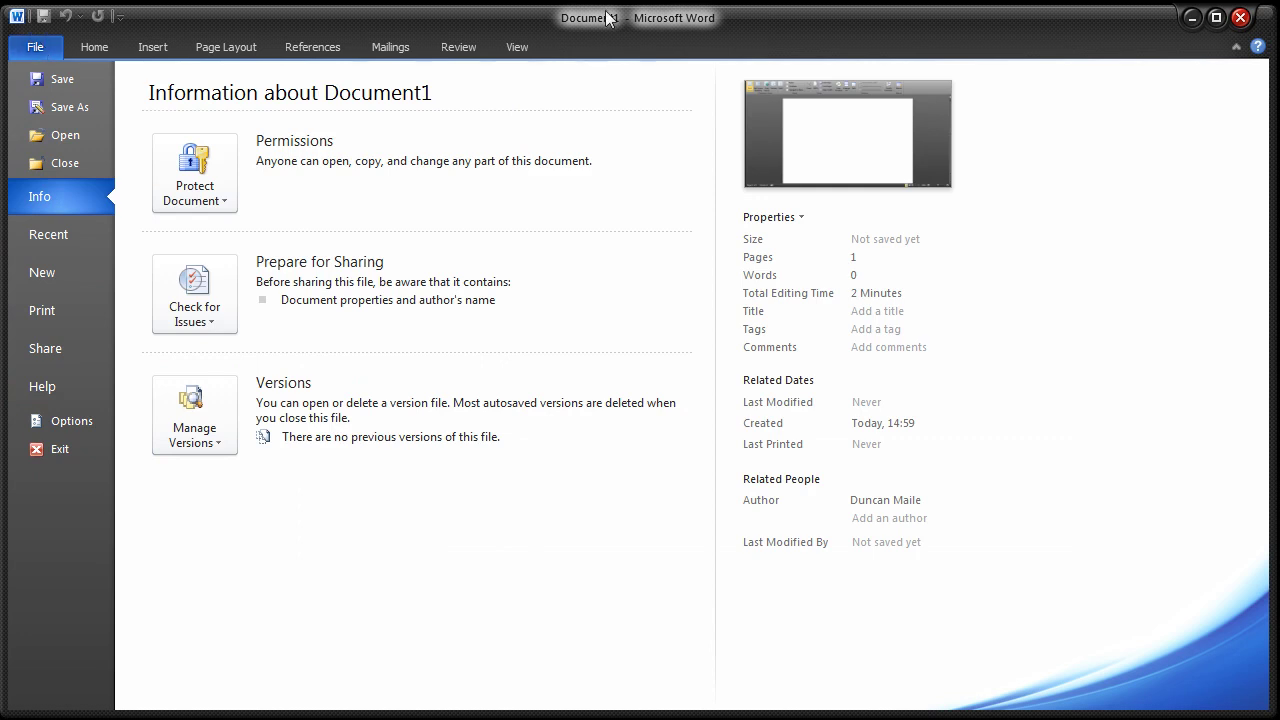
{"action": "left_click", "coordinate": [45, 449]}
Launch PowerPoint 2010 and title the first slide 'New slide one'
{"action": "double_click", "coordinate": [506, 290]}
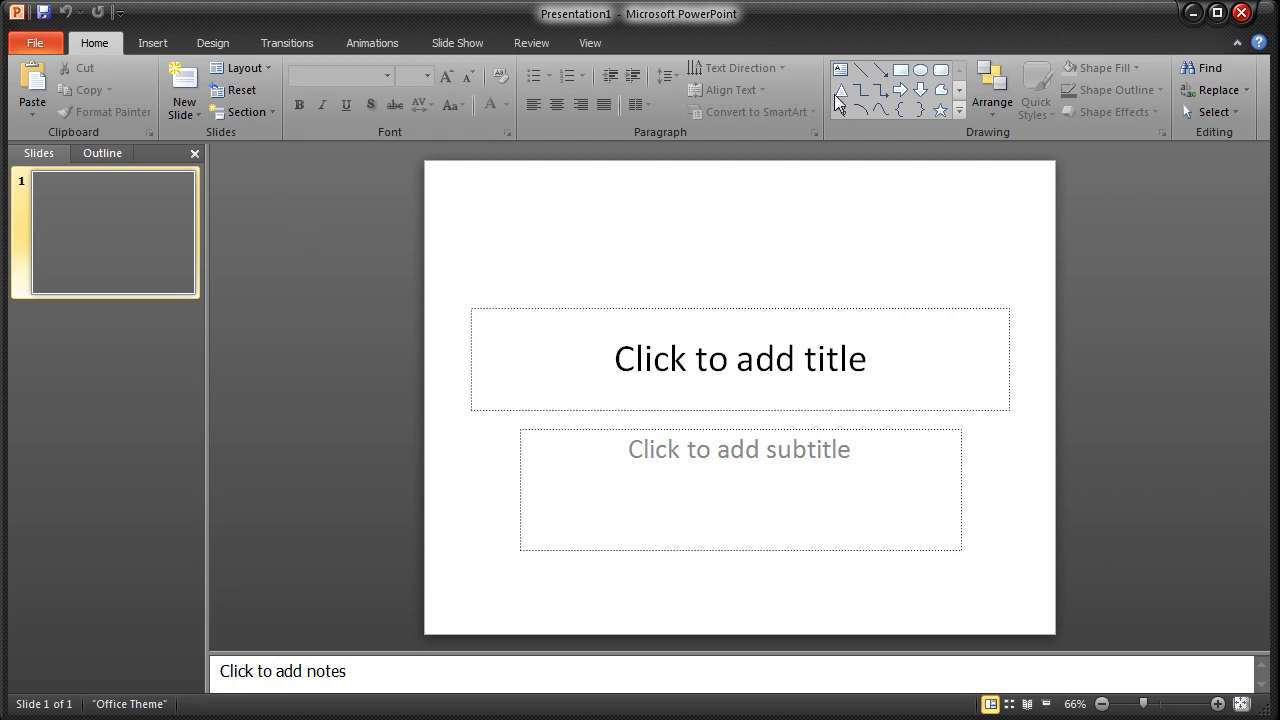
{"action": "left_click", "coordinate": [925, 350]}
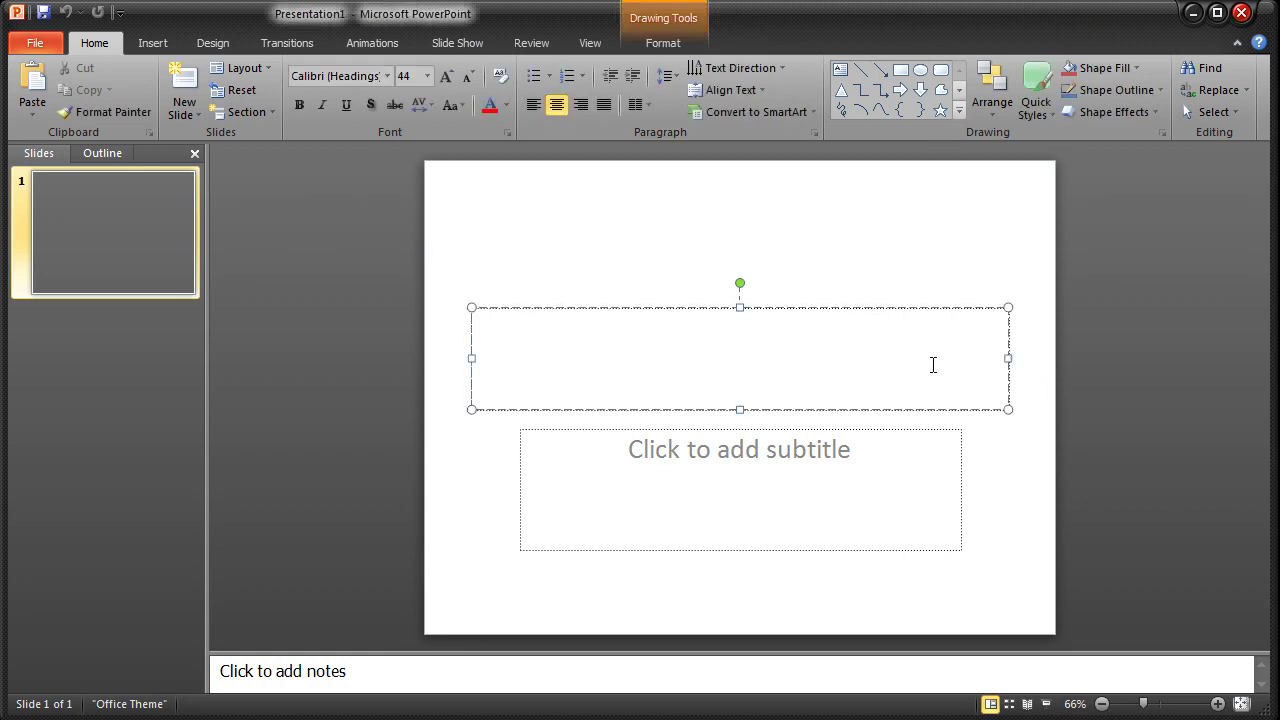
{"action": "type", "text": "Neww s"}
{"action": "key", "text": "BackSpace"}
{"action": "key", "text": "BackSpace"}
{"action": "key", "text": "BackSpace"}
{"action": "type", "text": "s"}
{"action": "key", "text": "BackSpace"}
{"action": "key", "text": "BackSpace"}
{"action": "type", "text": "slide one"}
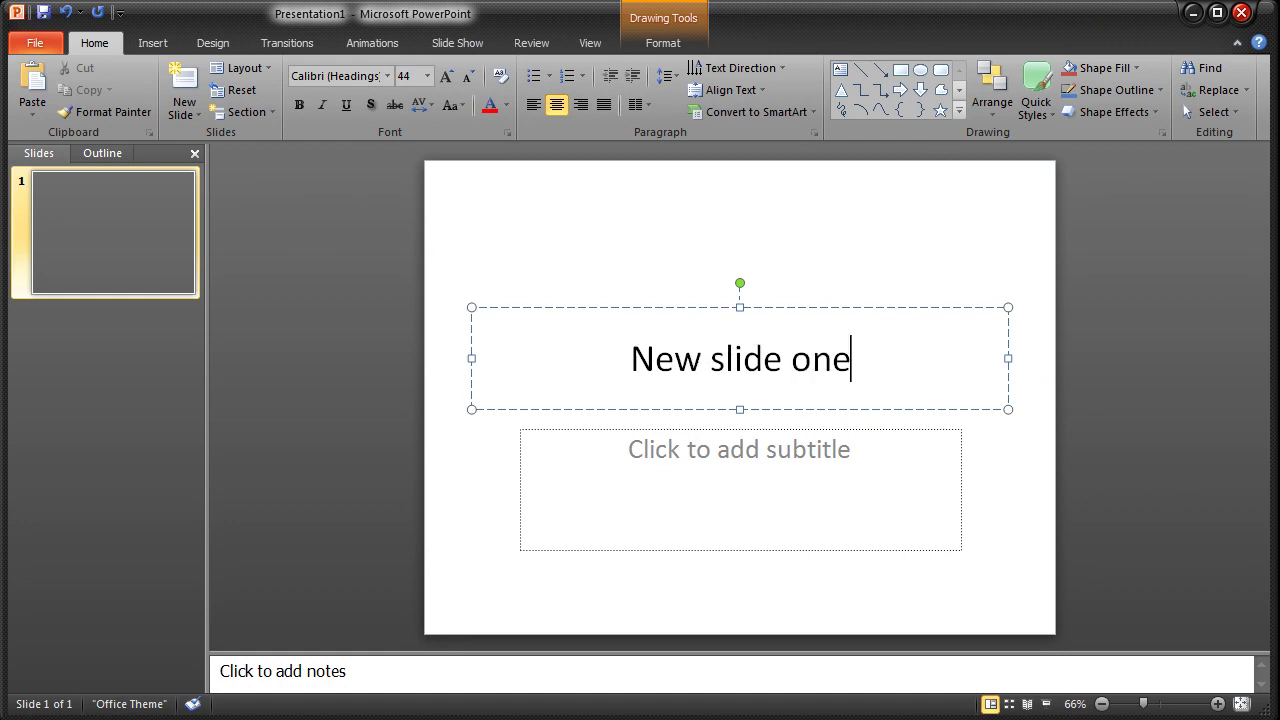
Enter the subtitle 'This is my slide' and deselect the placeholder
{"action": "left_click", "coordinate": [853, 481]}
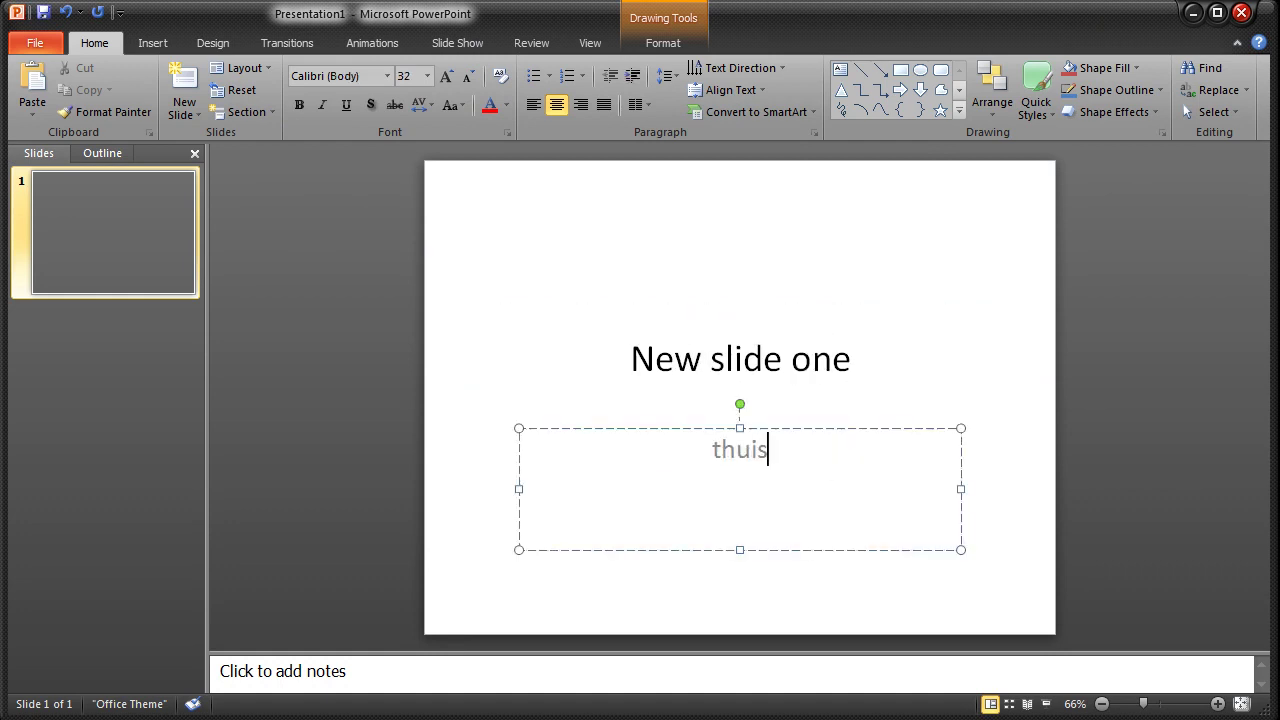
{"action": "type", "text": "This is my as"}
{"action": "key", "text": "BackSpace"}
{"action": "key", "text": "BackSpace"}
{"action": "type", "text": "slidce"}
{"action": "key", "text": "BackSpace"}
{"action": "key", "text": "BackSpace"}
{"action": "type", "text": "e"}
{"action": "left_click", "coordinate": [1151, 256]}
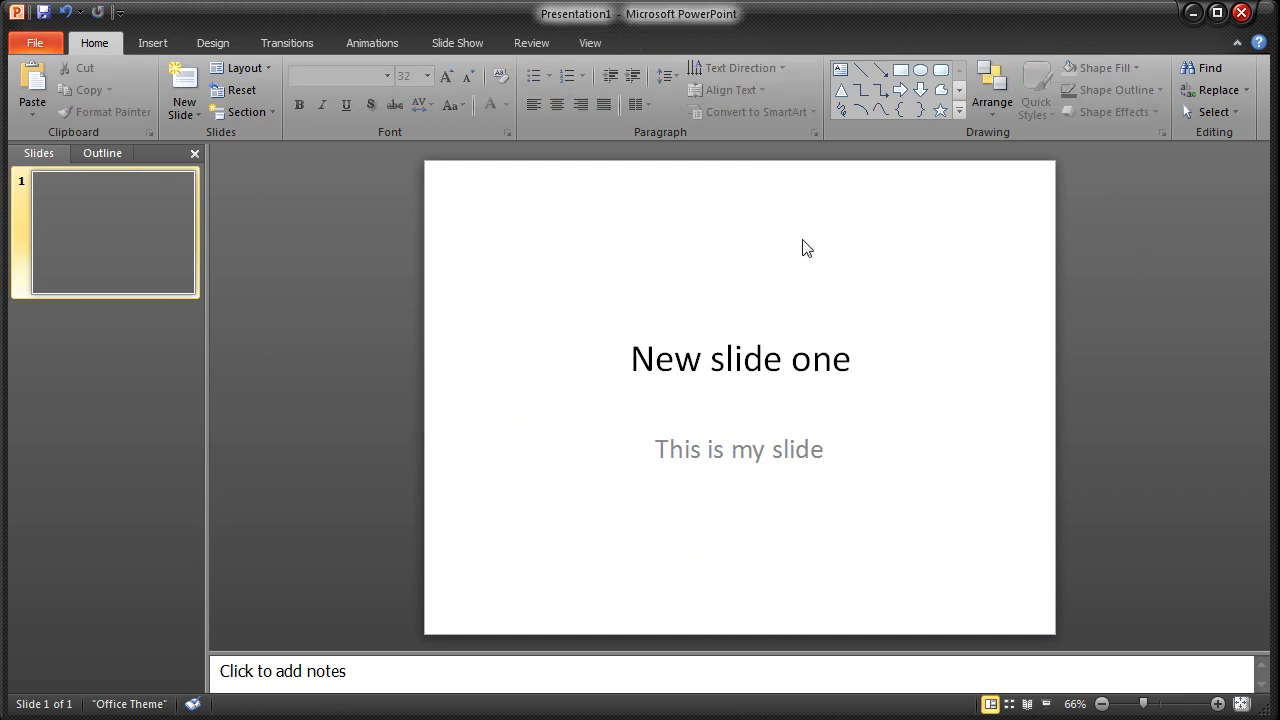
{"action": "left_click", "coordinate": [153, 43]}
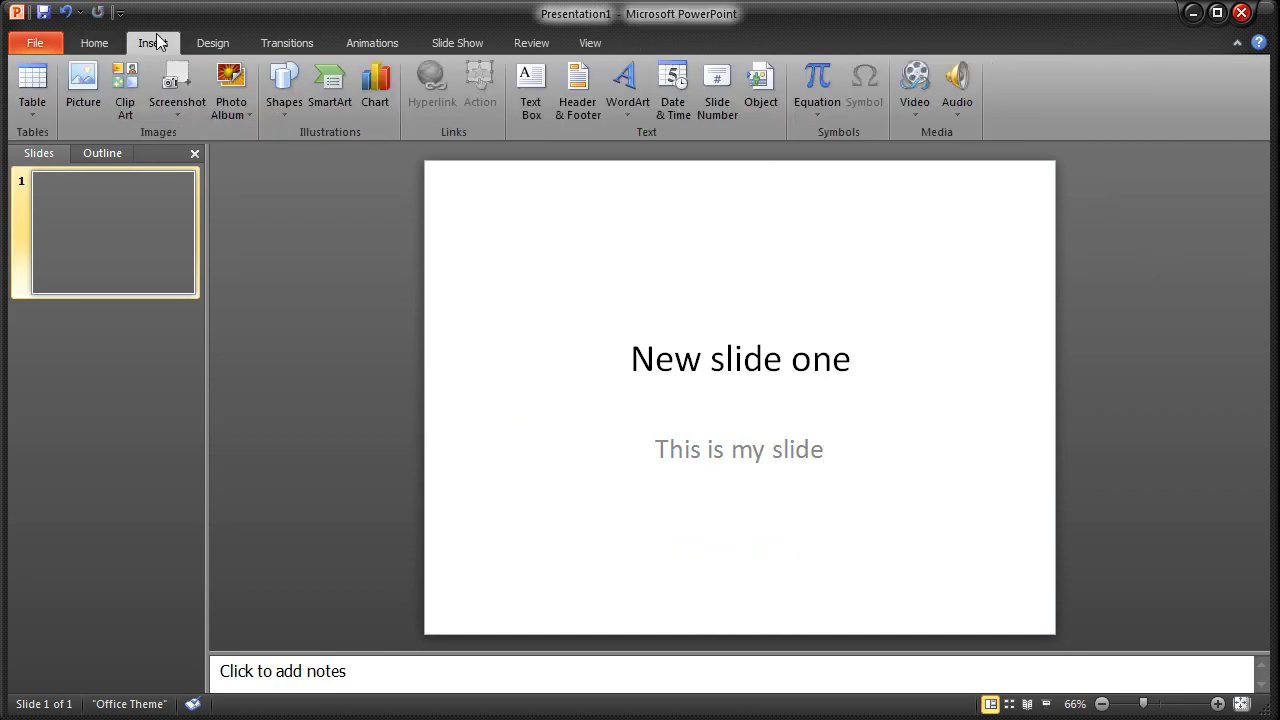
{"action": "left_click", "coordinate": [110, 44]}
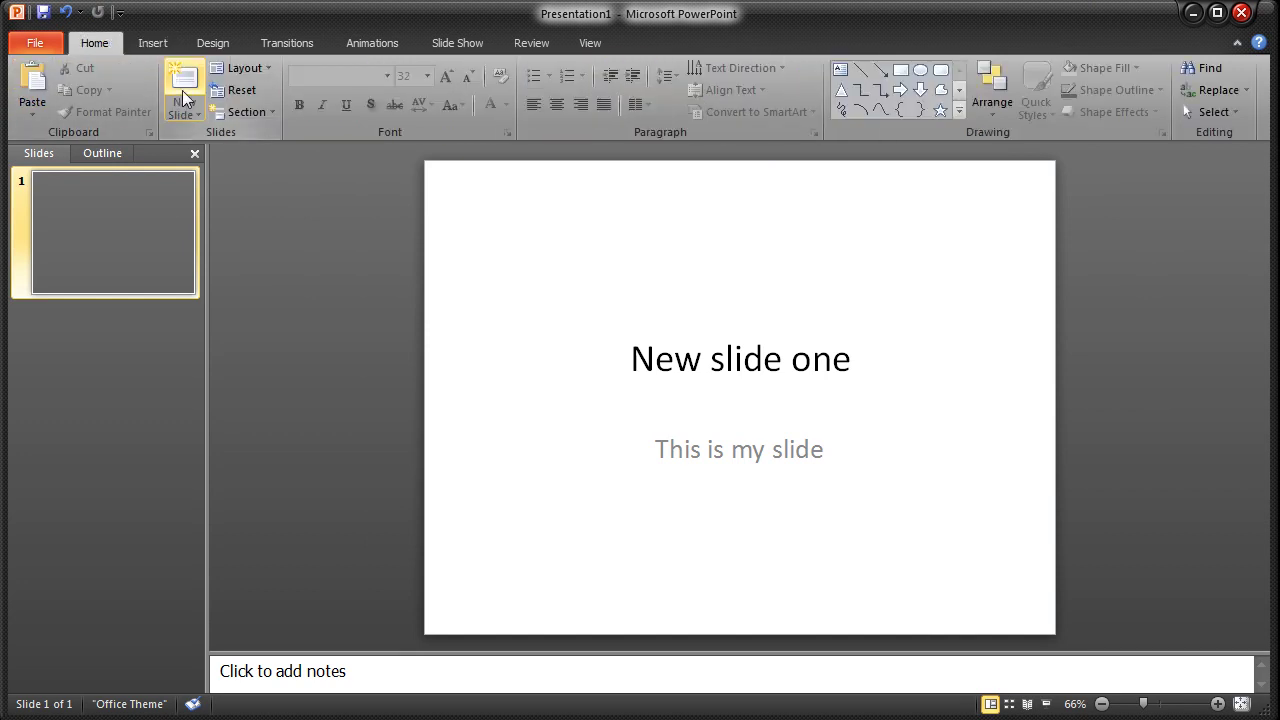
{"action": "left_click", "coordinate": [155, 44]}
{"action": "left_click", "coordinate": [112, 46]}
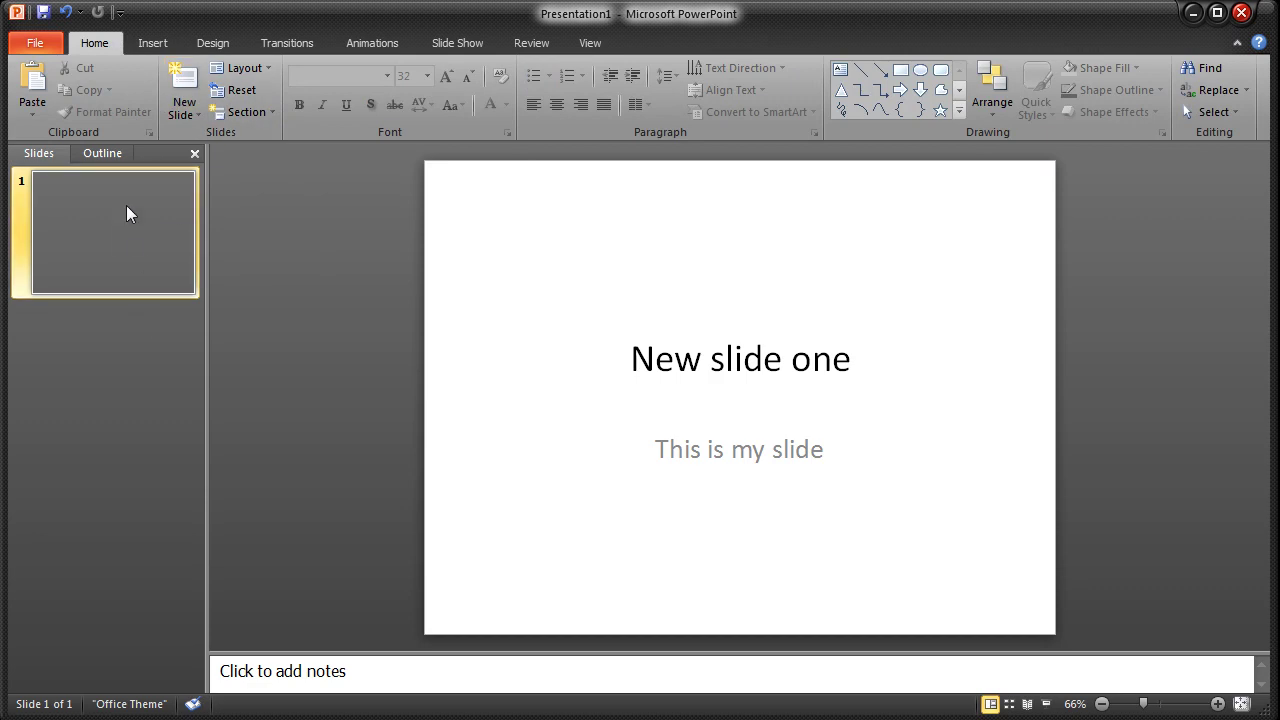
{"action": "right_click", "coordinate": [134, 238]}
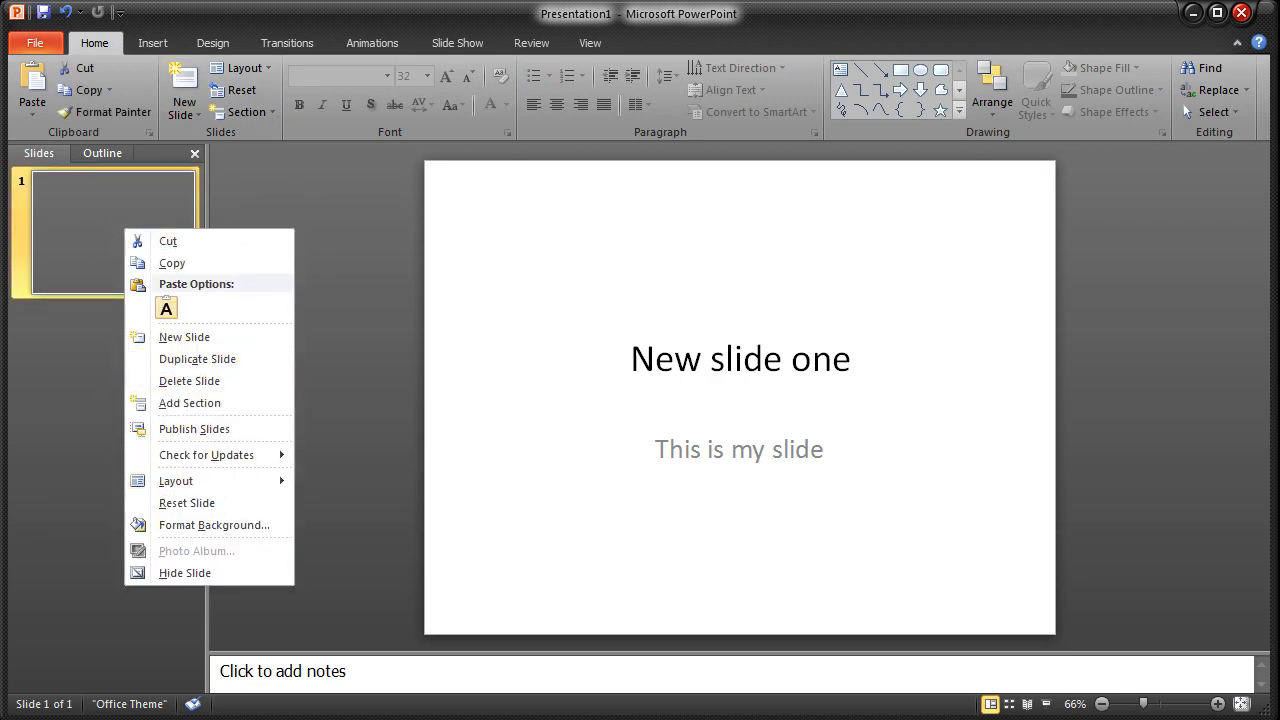
{"action": "left_click", "coordinate": [362, 22]}
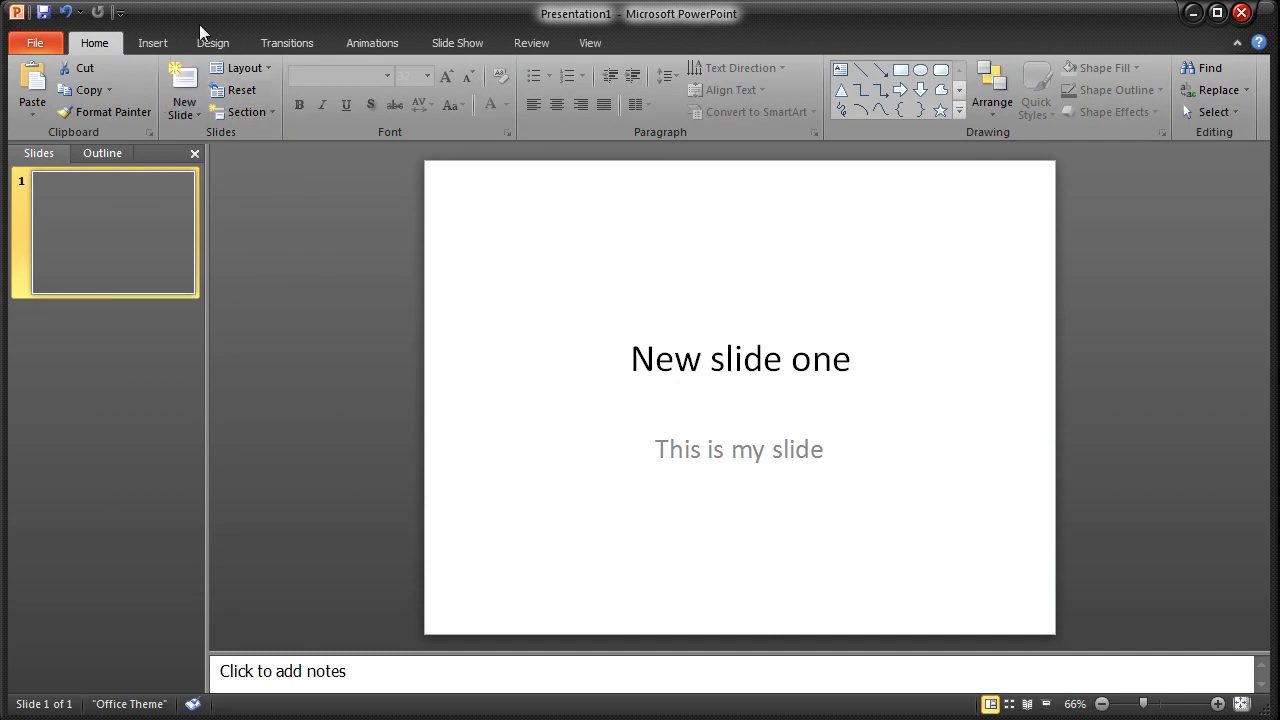
Tour PowerPoint's Insert, Design, Transitions and Animations tabs, leaving the transition at None
{"action": "left_click", "coordinate": [153, 43]}
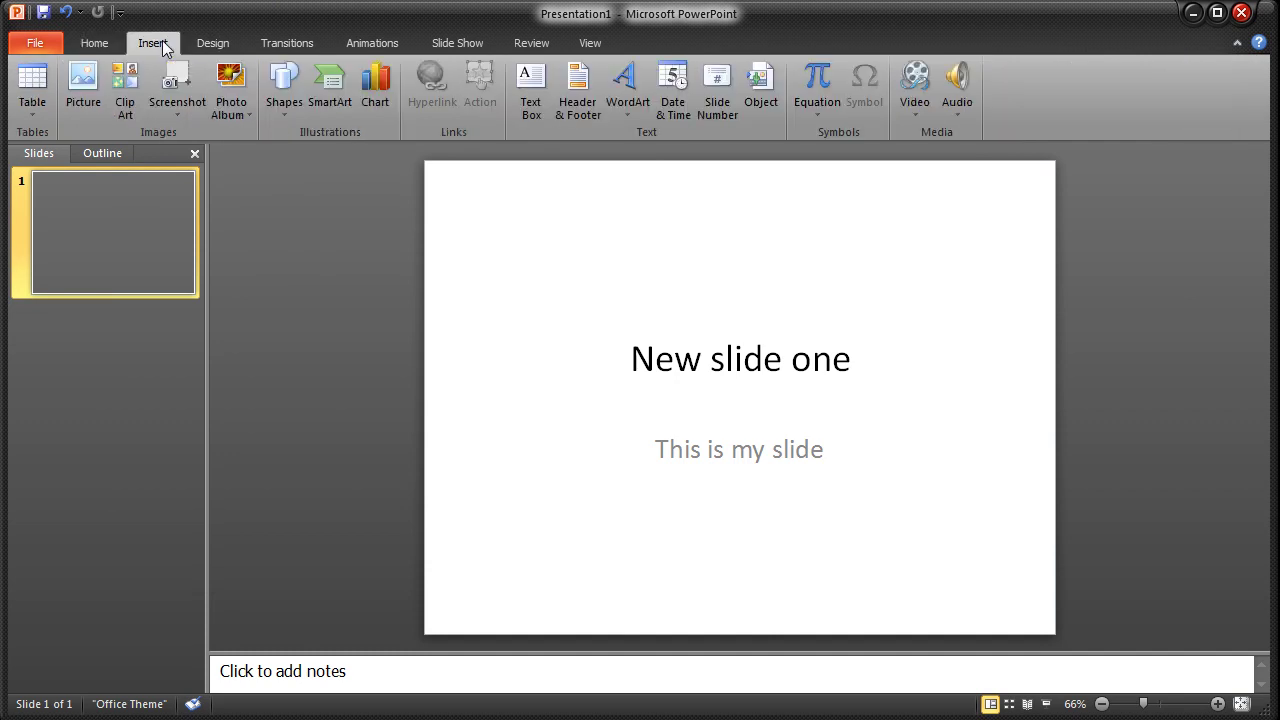
{"action": "left_click", "coordinate": [230, 43]}
{"action": "left_click", "coordinate": [296, 42]}
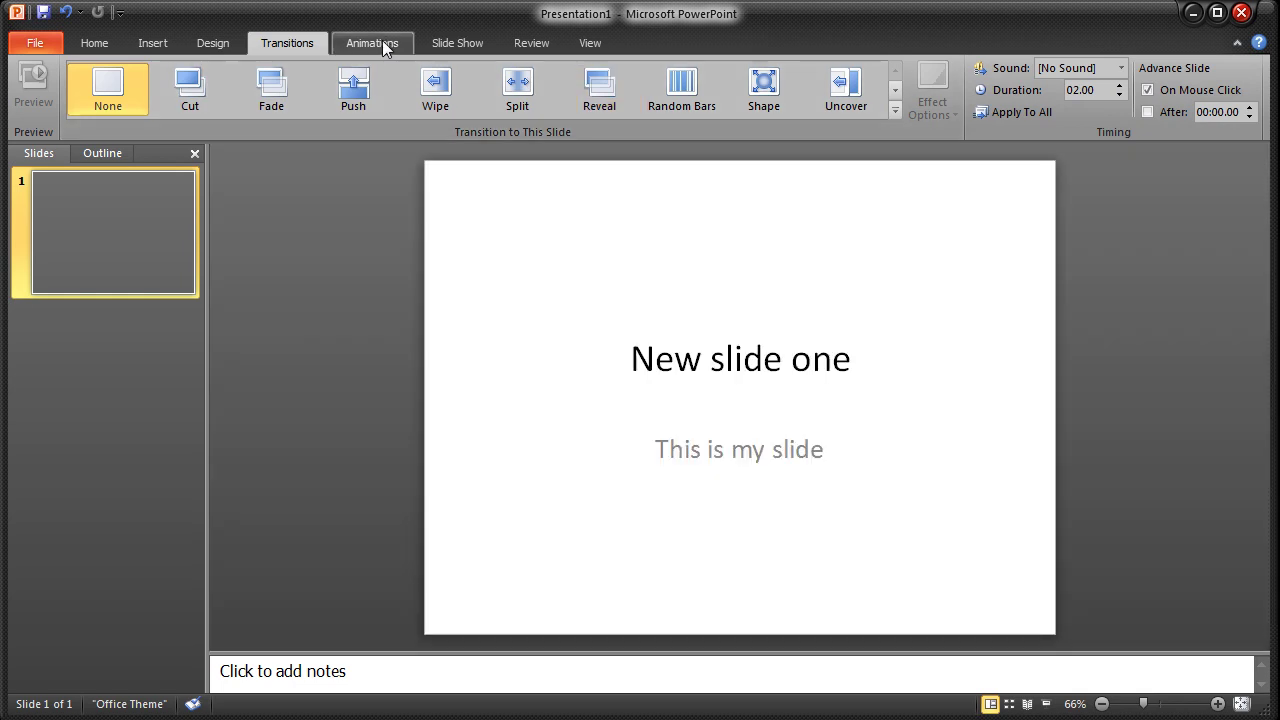
{"action": "left_click", "coordinate": [383, 43]}
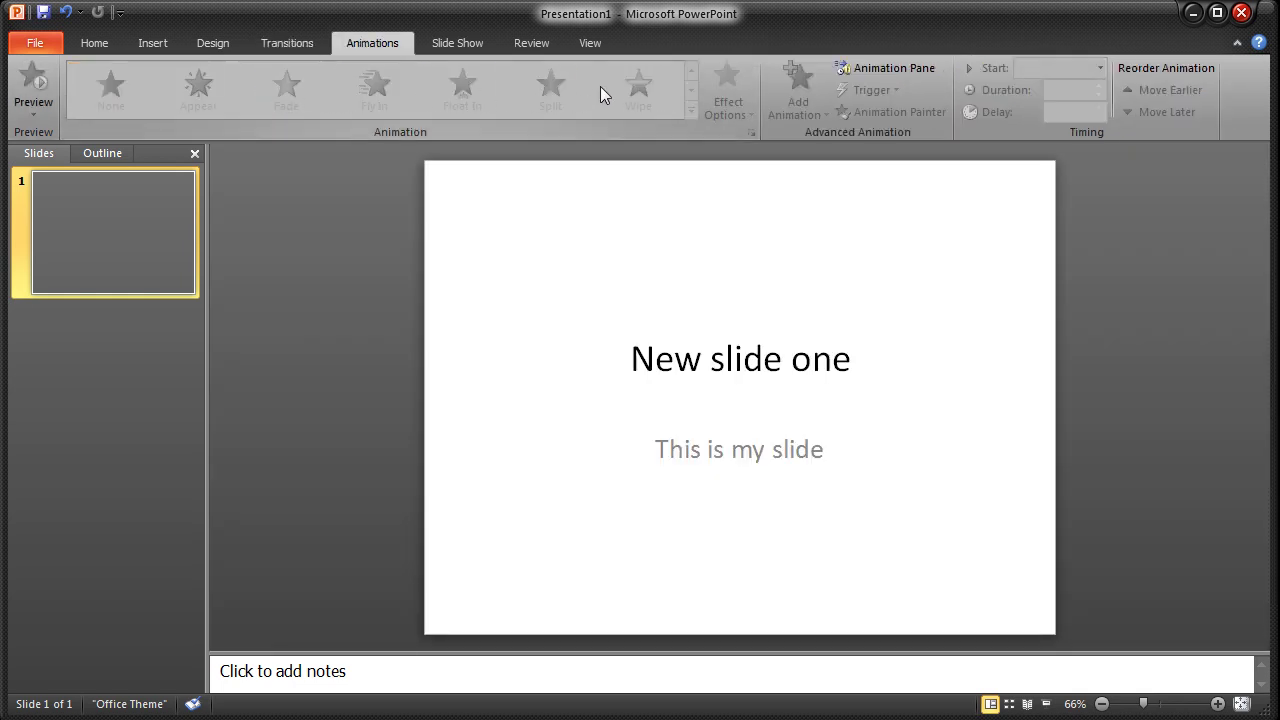
Check the Slide Show resolution list without changing it, then view the Review and View tabs
{"action": "left_click", "coordinate": [451, 44]}
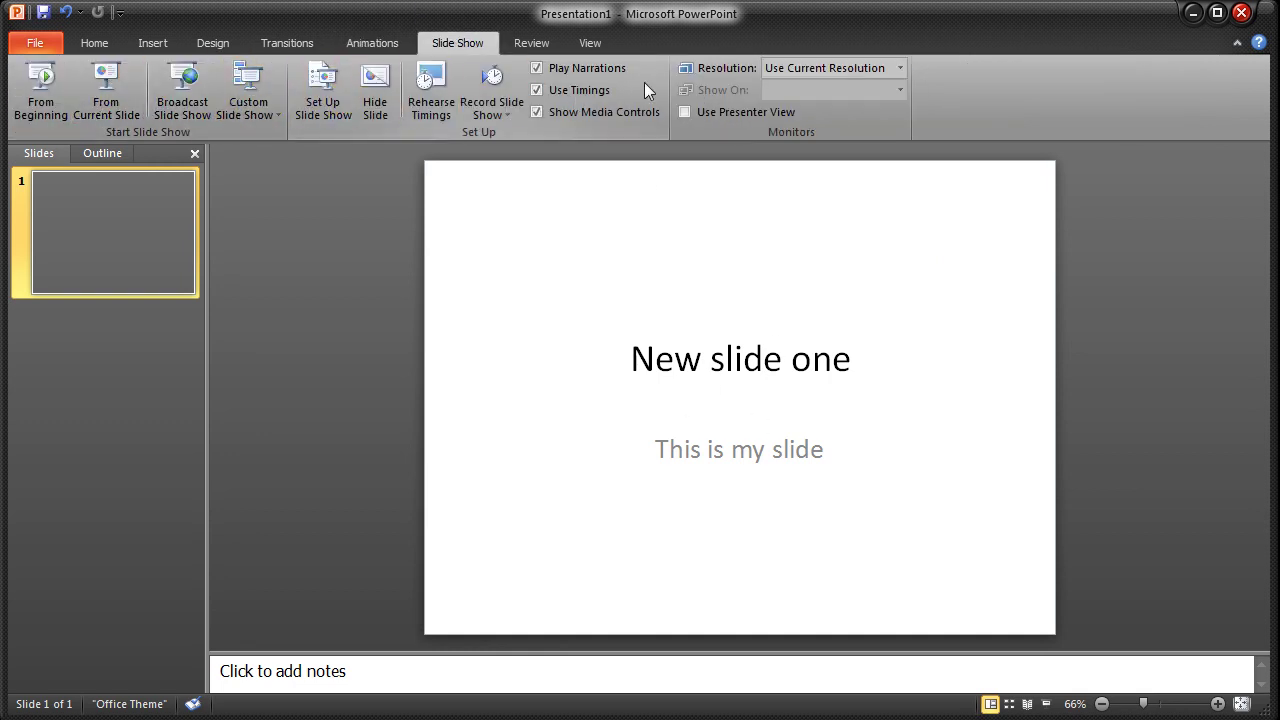
{"action": "left_click", "coordinate": [858, 70]}
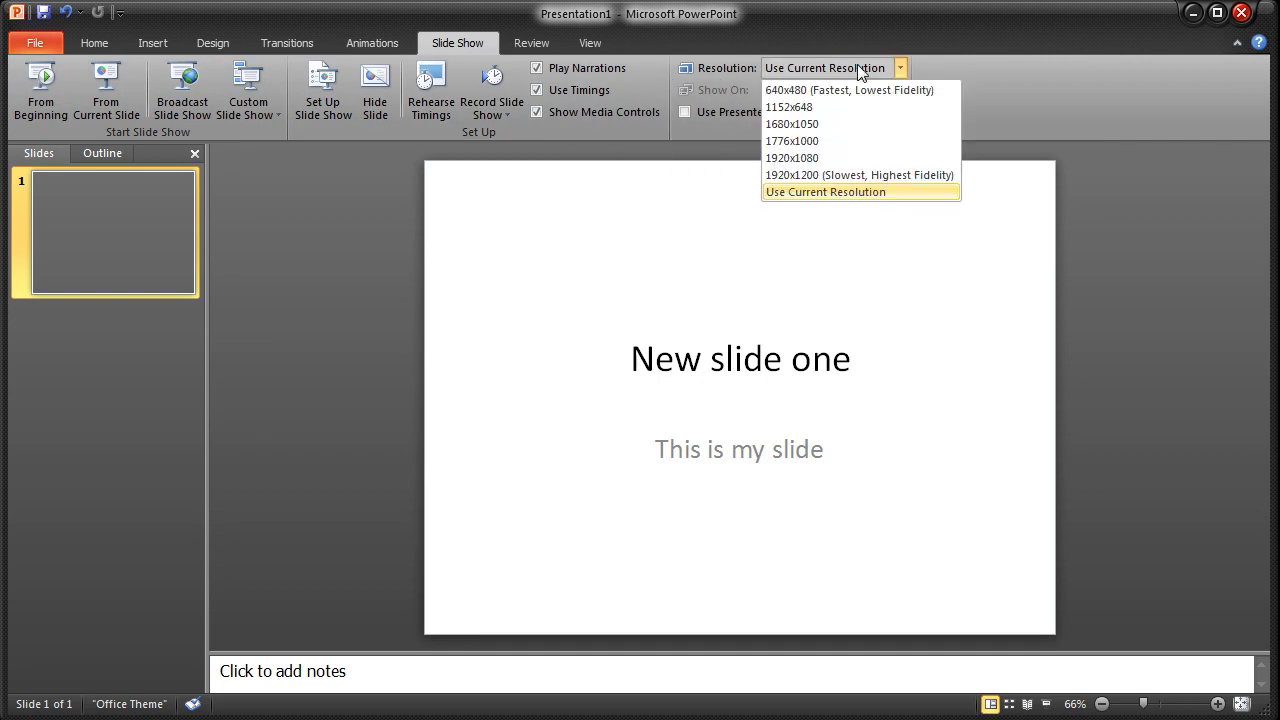
{"action": "left_click", "coordinate": [862, 70]}
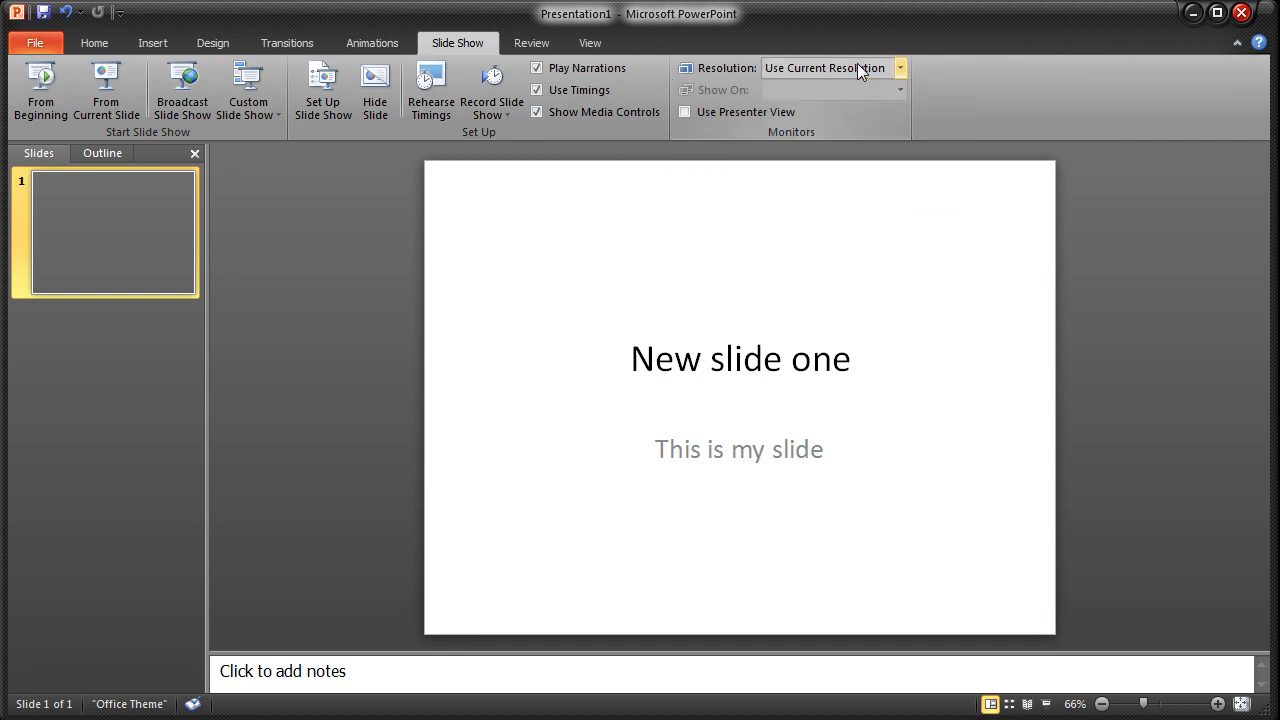
{"action": "left_click", "coordinate": [543, 41]}
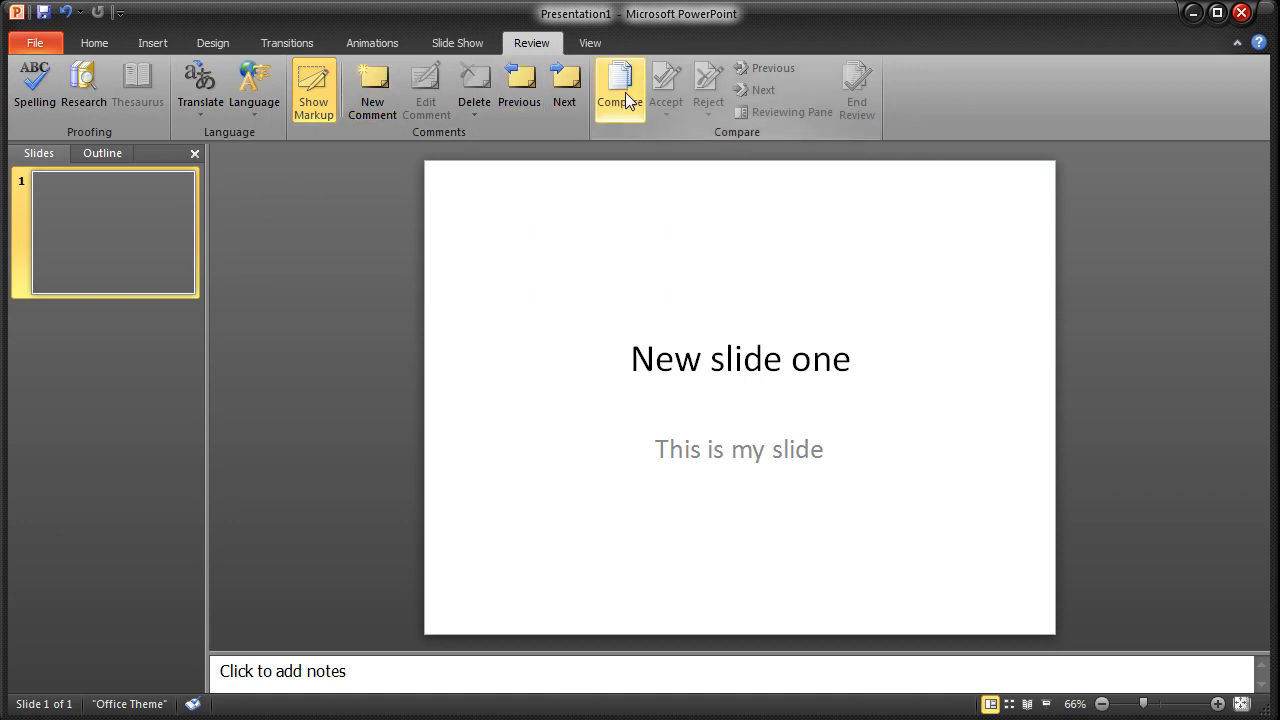
{"action": "left_click", "coordinate": [603, 43]}
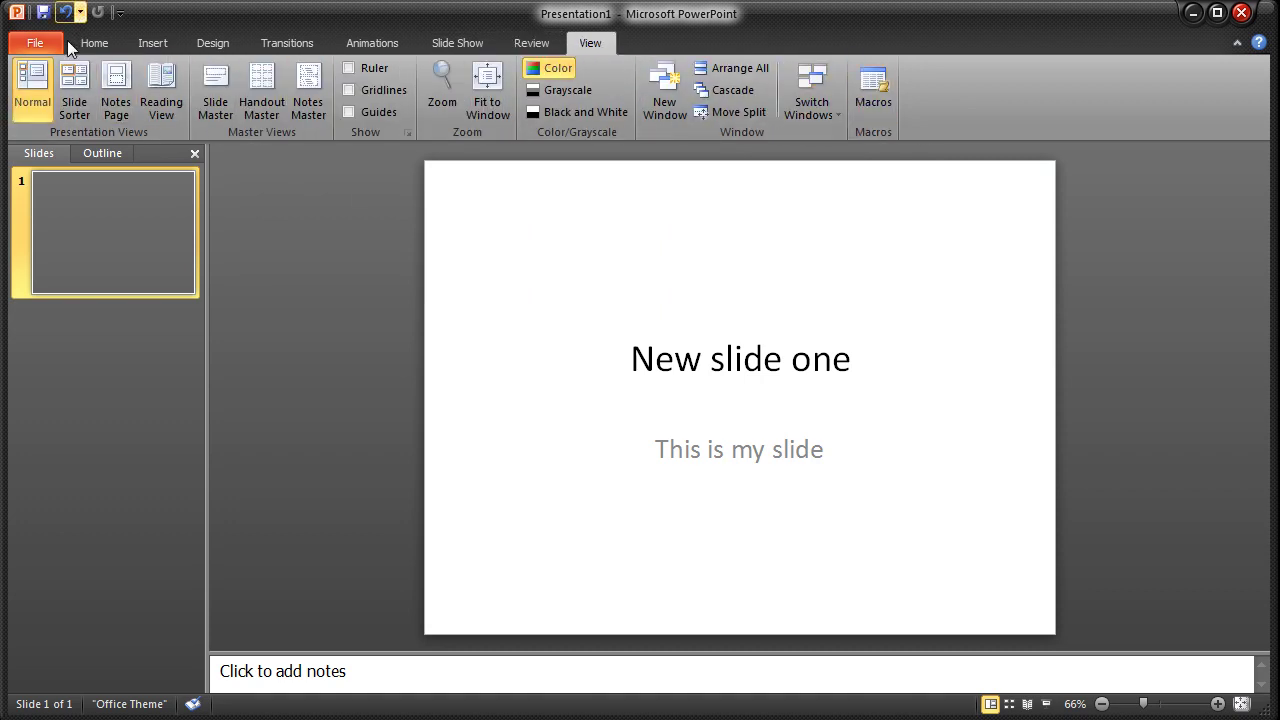
Return to Home and browse PowerPoint's Recent, New, Print, Share and Help backstage pages
{"action": "left_click", "coordinate": [111, 43]}
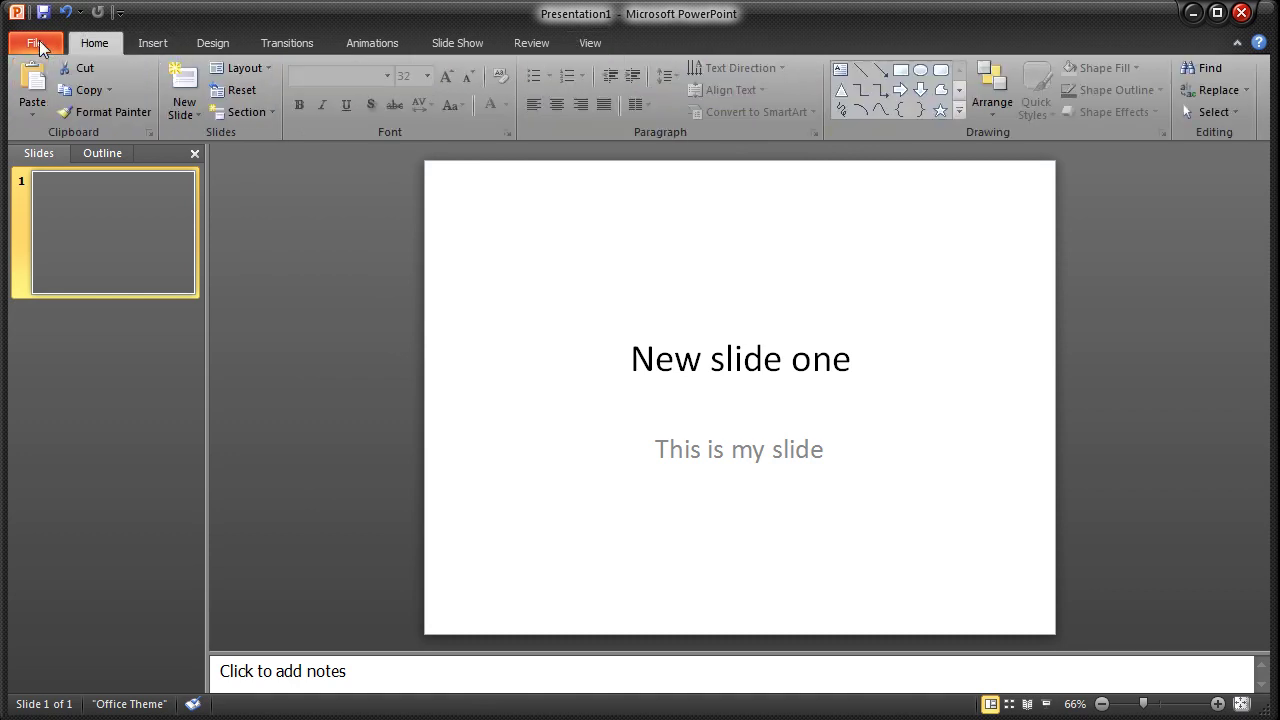
{"action": "left_click", "coordinate": [46, 46]}
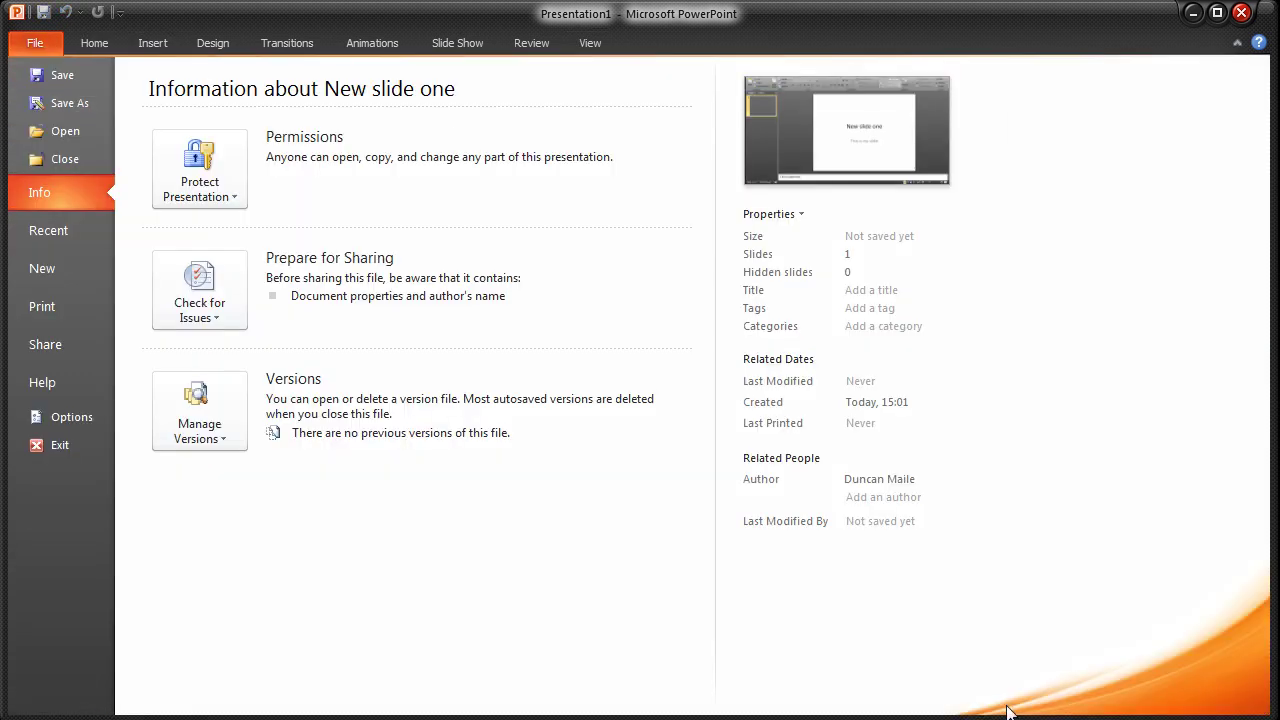
{"action": "left_click", "coordinate": [53, 230]}
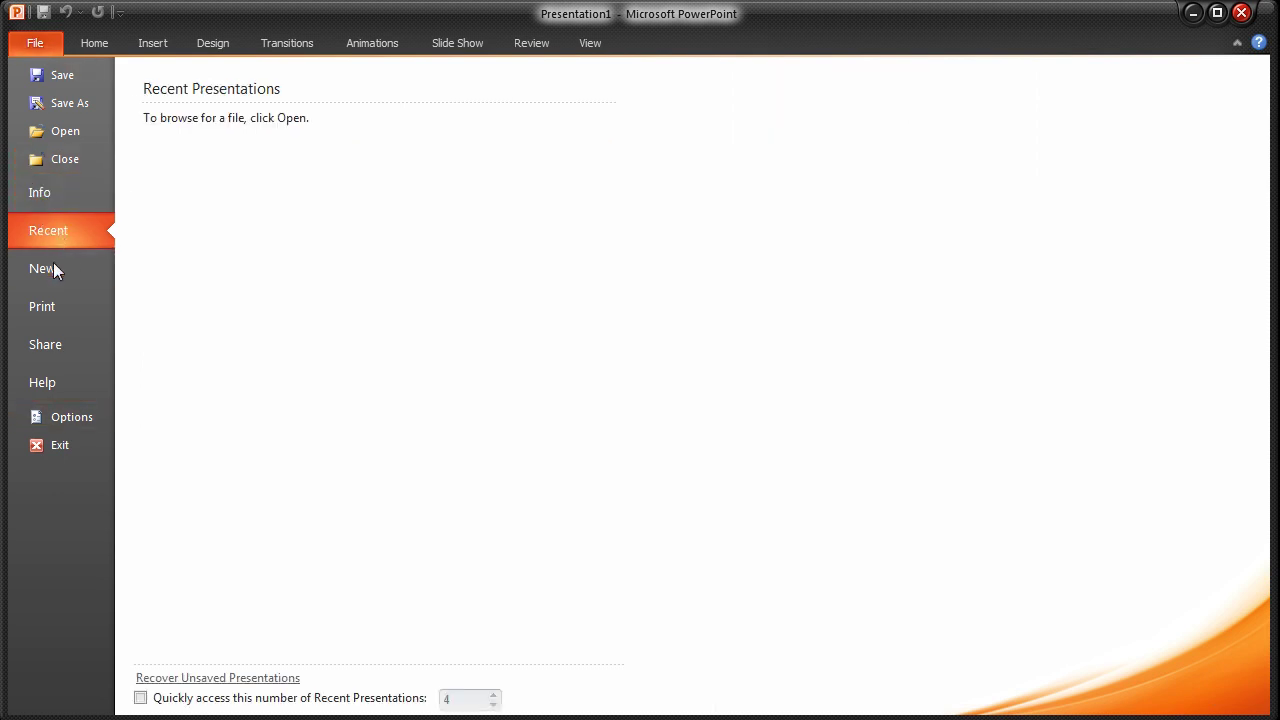
{"action": "left_click", "coordinate": [49, 272]}
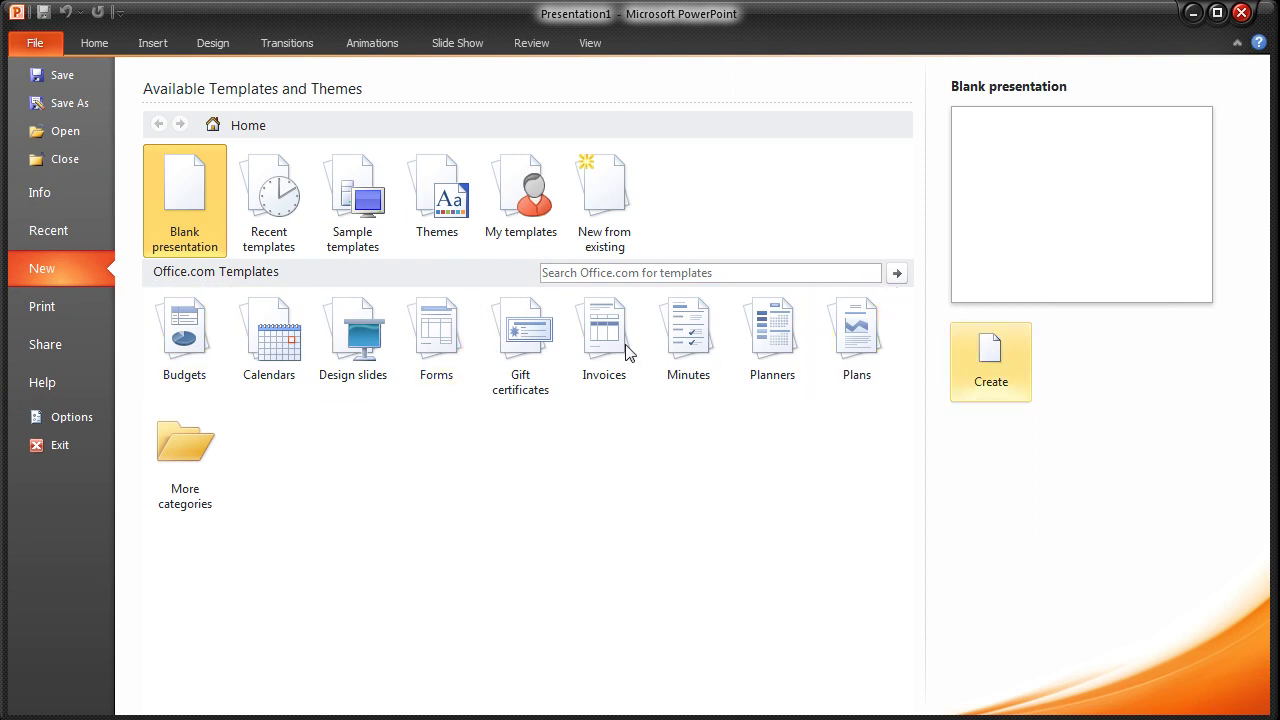
{"action": "left_click", "coordinate": [55, 310]}
{"action": "left_click", "coordinate": [52, 345]}
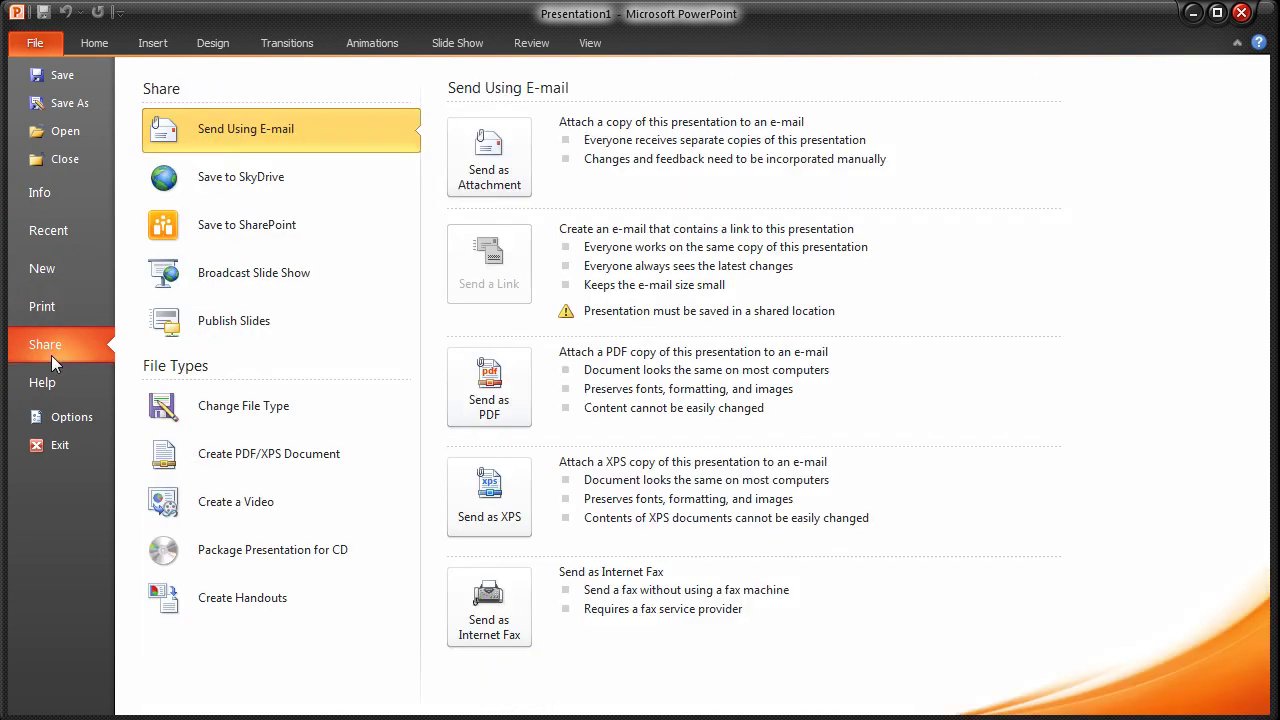
{"action": "left_click", "coordinate": [44, 382]}
{"action": "left_click", "coordinate": [45, 300]}
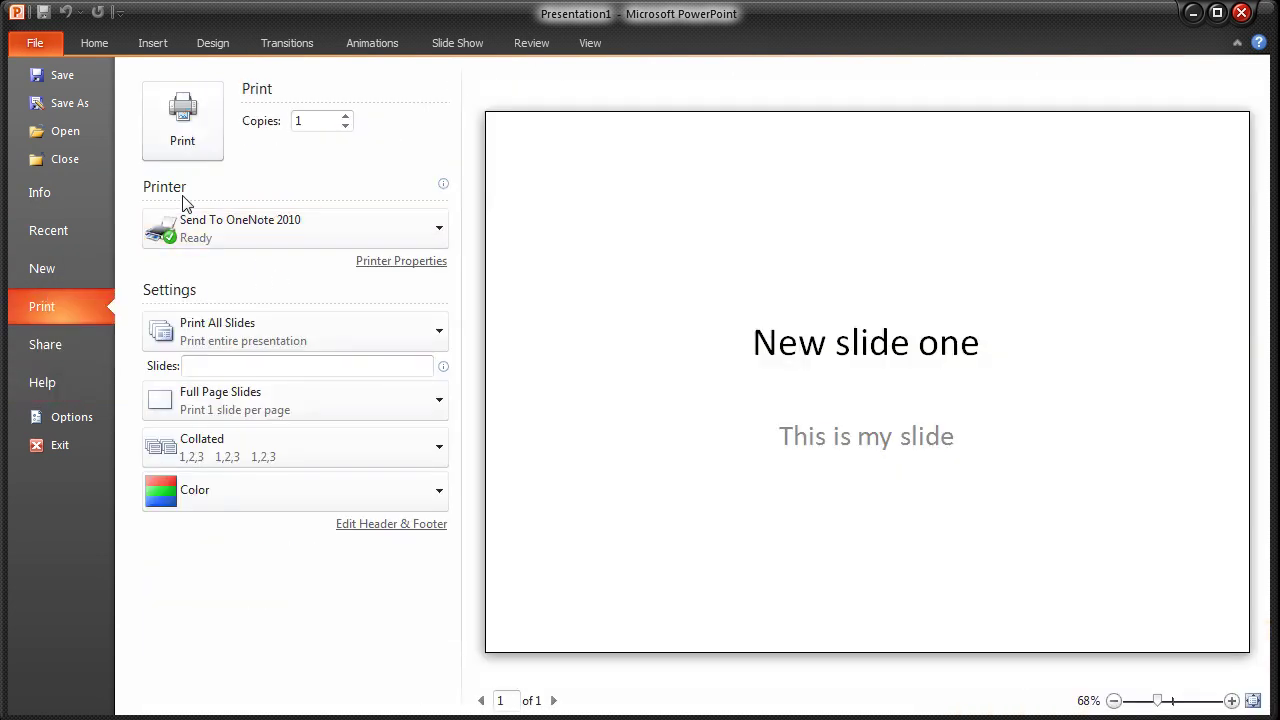
Check the print slide range, quit PowerPoint without saving, and start Outlook 2010
{"action": "left_click", "coordinate": [440, 330]}
{"action": "left_click", "coordinate": [476, 483]}
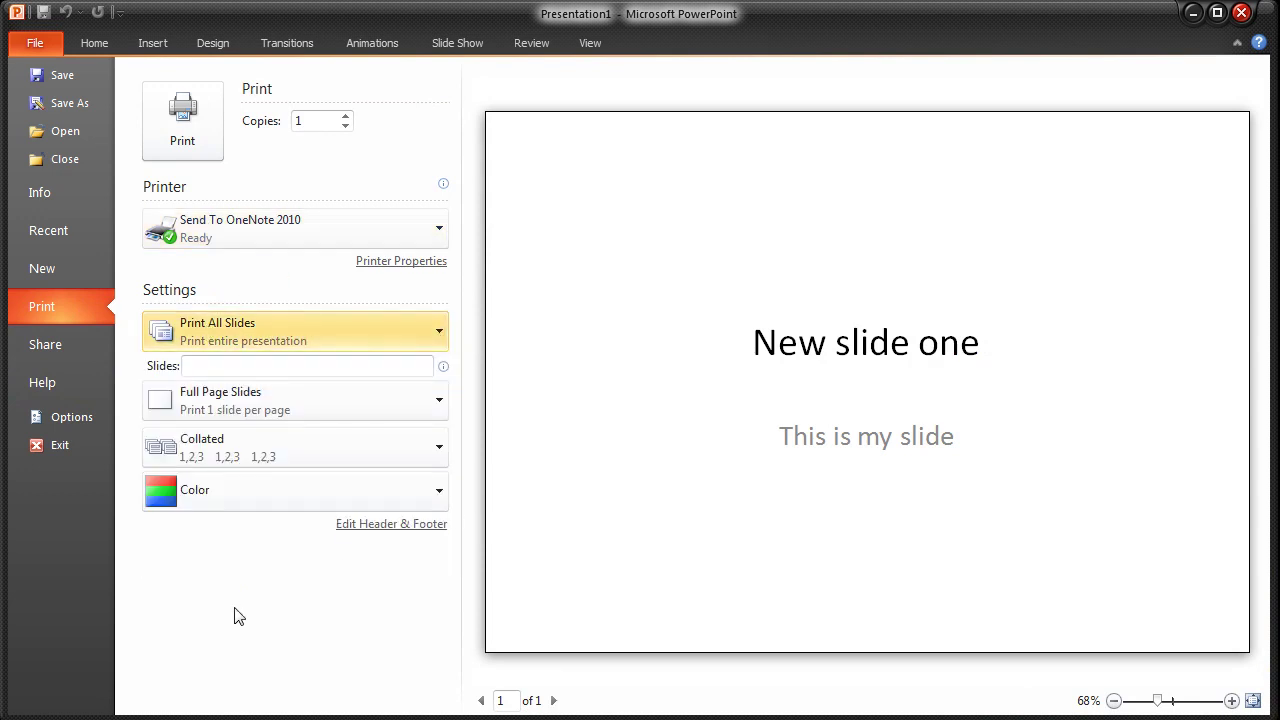
{"action": "left_click", "coordinate": [48, 346]}
{"action": "left_click", "coordinate": [44, 382]}
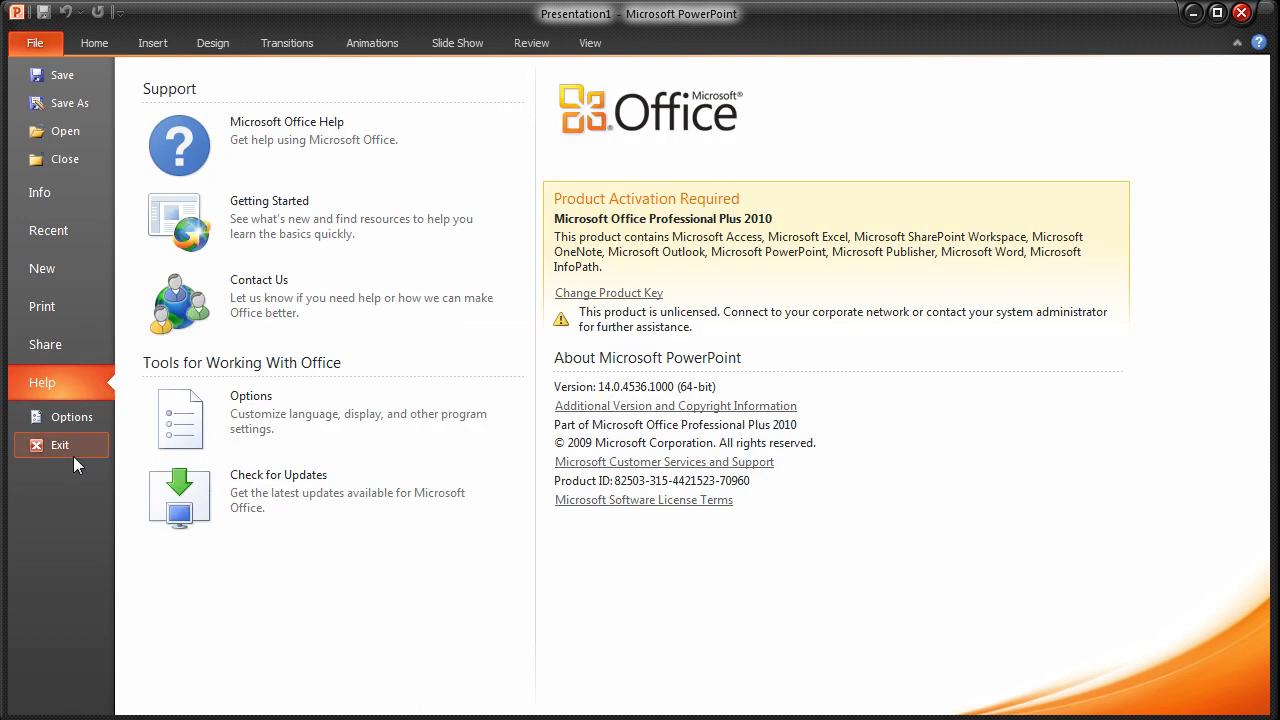
{"action": "left_click", "coordinate": [73, 455]}
{"action": "left_click", "coordinate": [618, 590]}
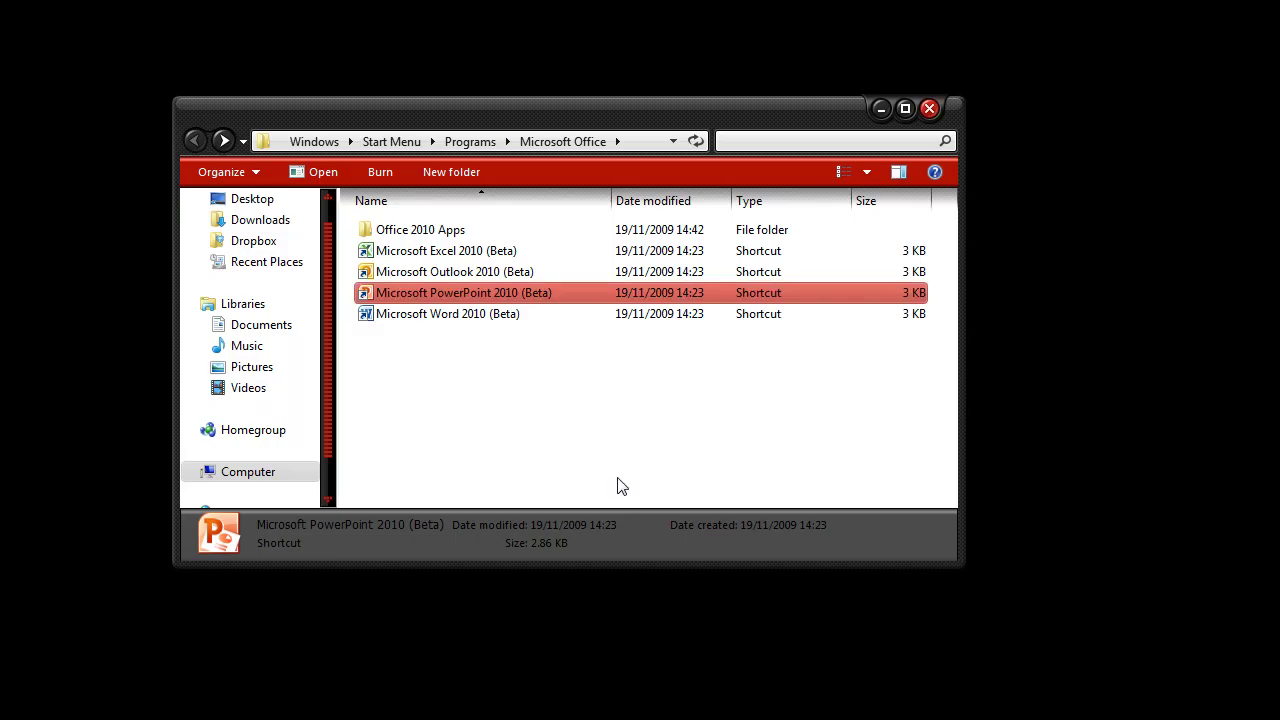
{"action": "left_click", "coordinate": [447, 275]}
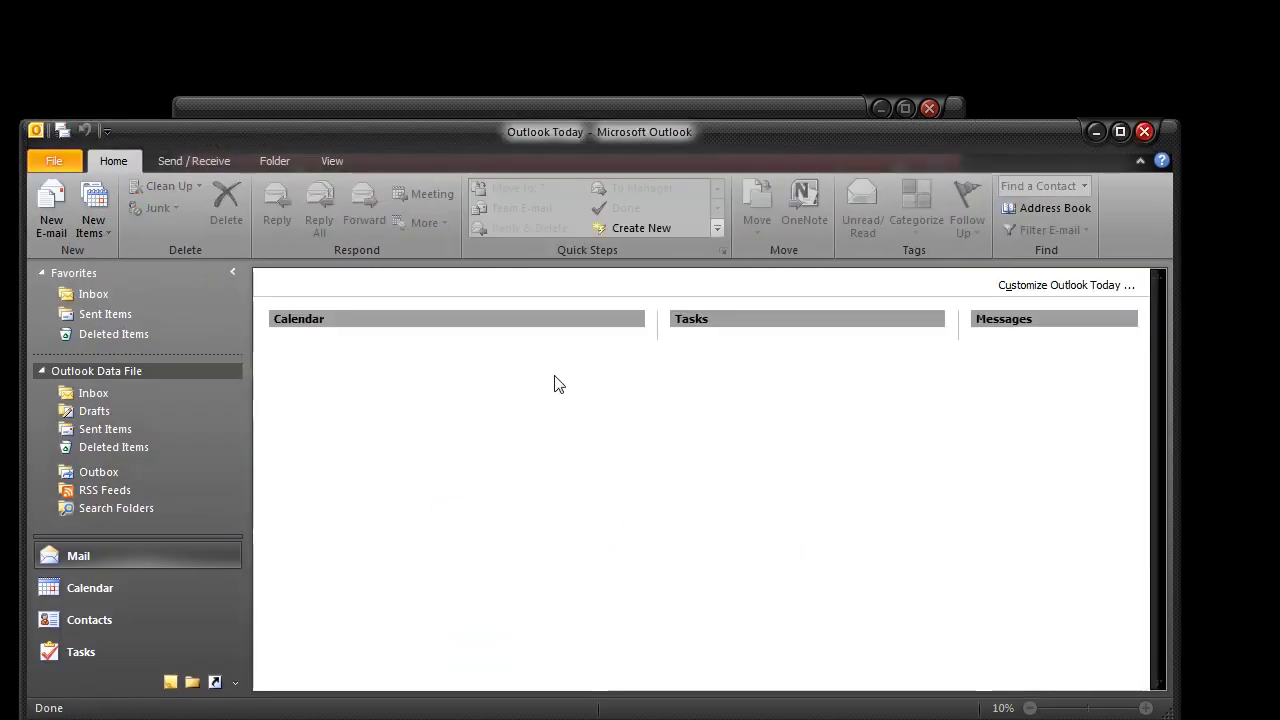
Enlarge Outlook to nearly full screen, open Sent Items, and collapse the Navigation Pane and To-Do Bar
{"action": "left_click_drag", "start_coordinate": [644, 111], "coordinate": [628, 2]}
{"action": "left_click_drag", "start_coordinate": [1161, 598], "coordinate": [1268, 690]}
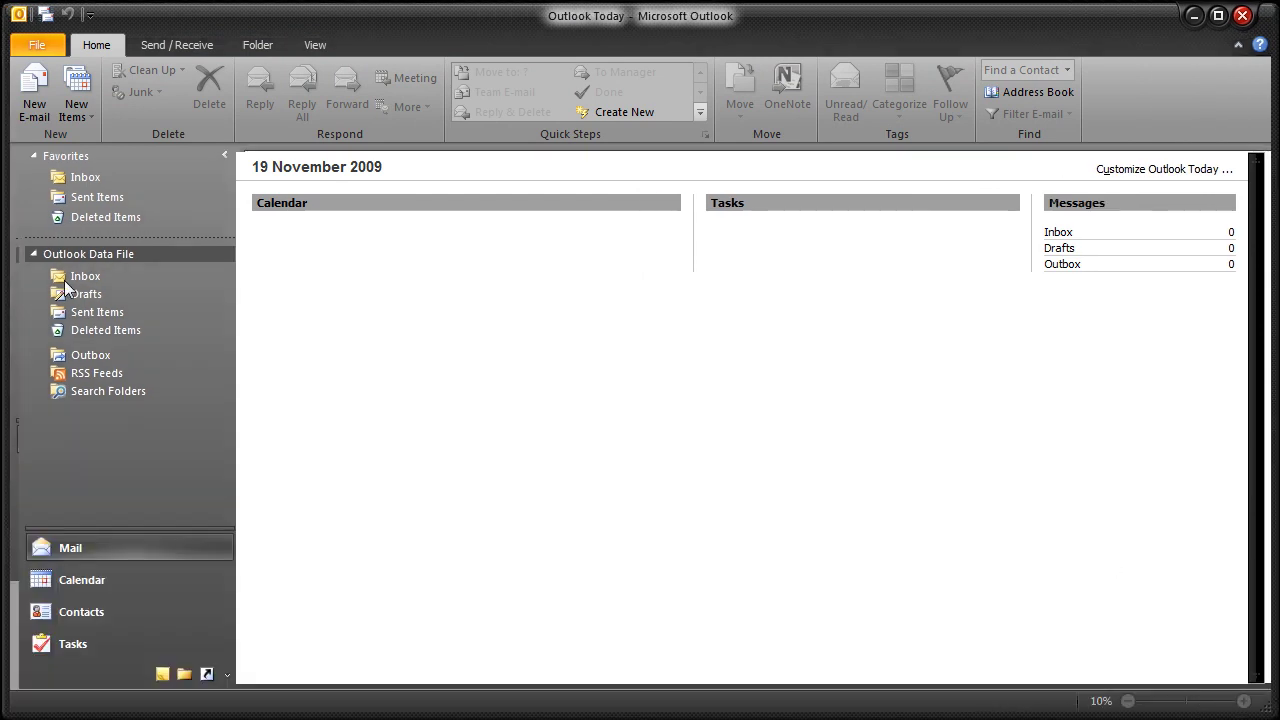
{"action": "left_click", "coordinate": [64, 279]}
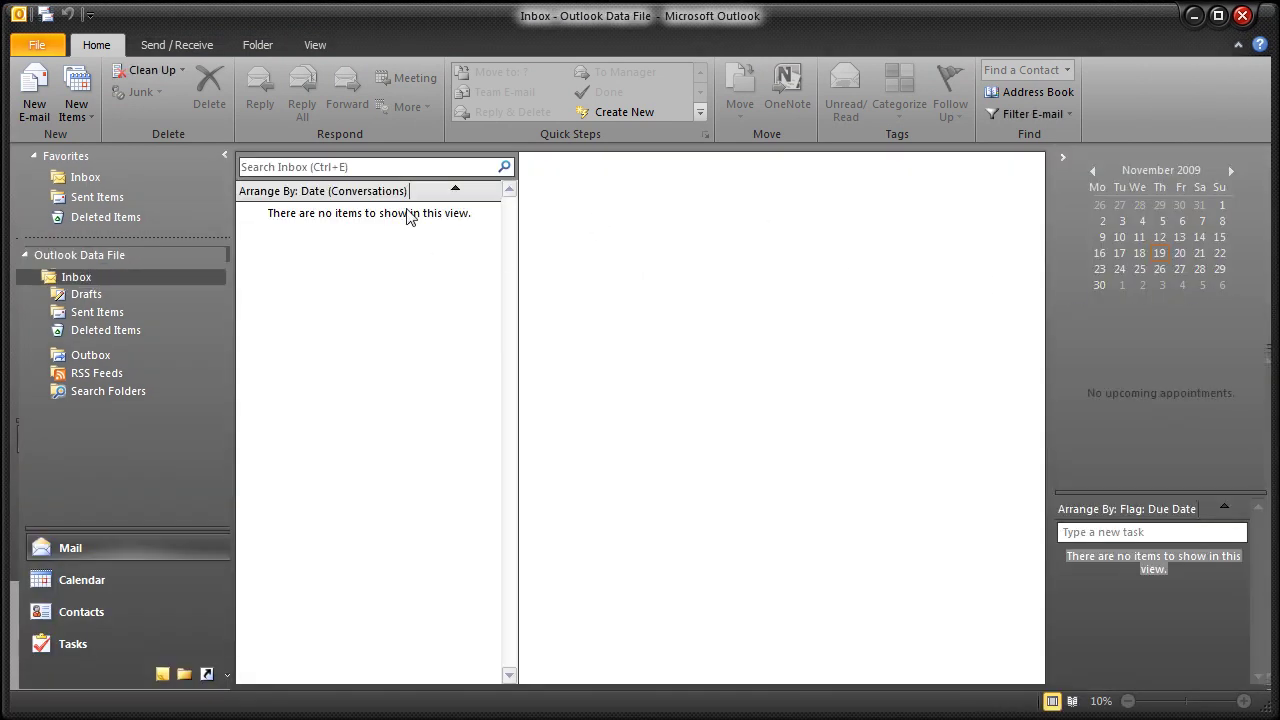
{"action": "left_click", "coordinate": [70, 217]}
{"action": "left_click", "coordinate": [76, 197]}
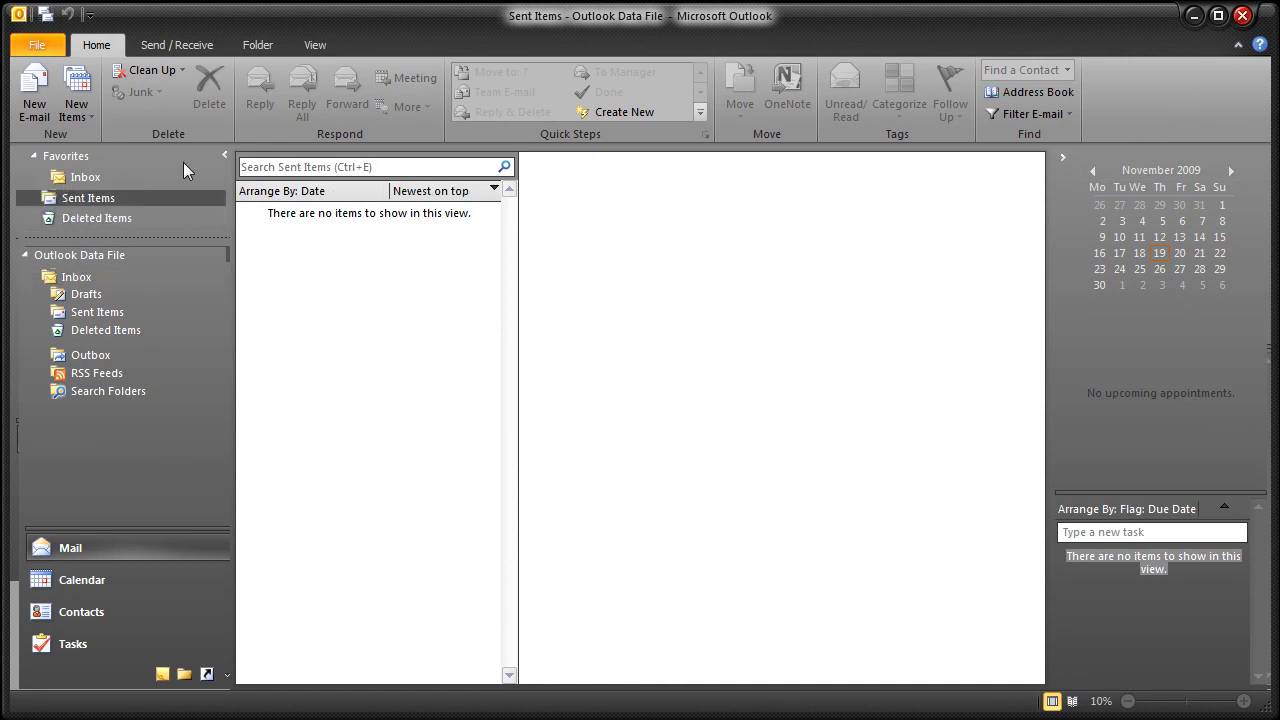
{"action": "left_click", "coordinate": [224, 159]}
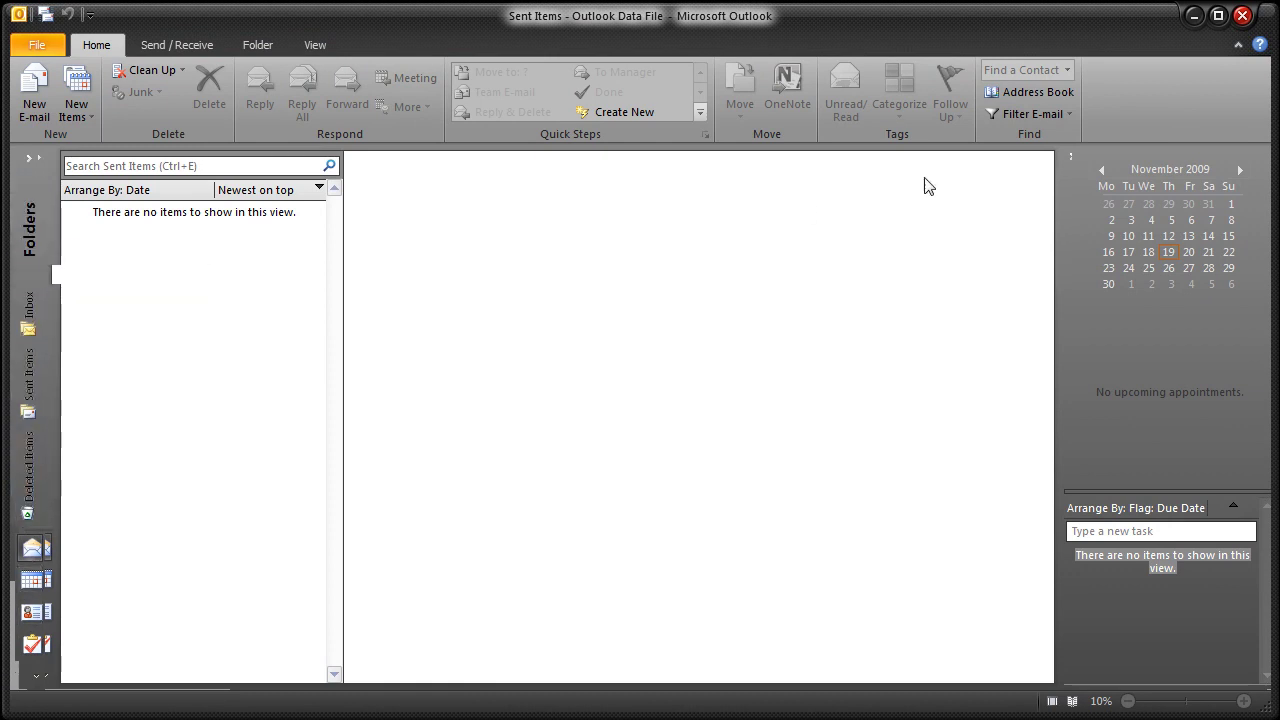
{"action": "key", "text": "alt+F2"}
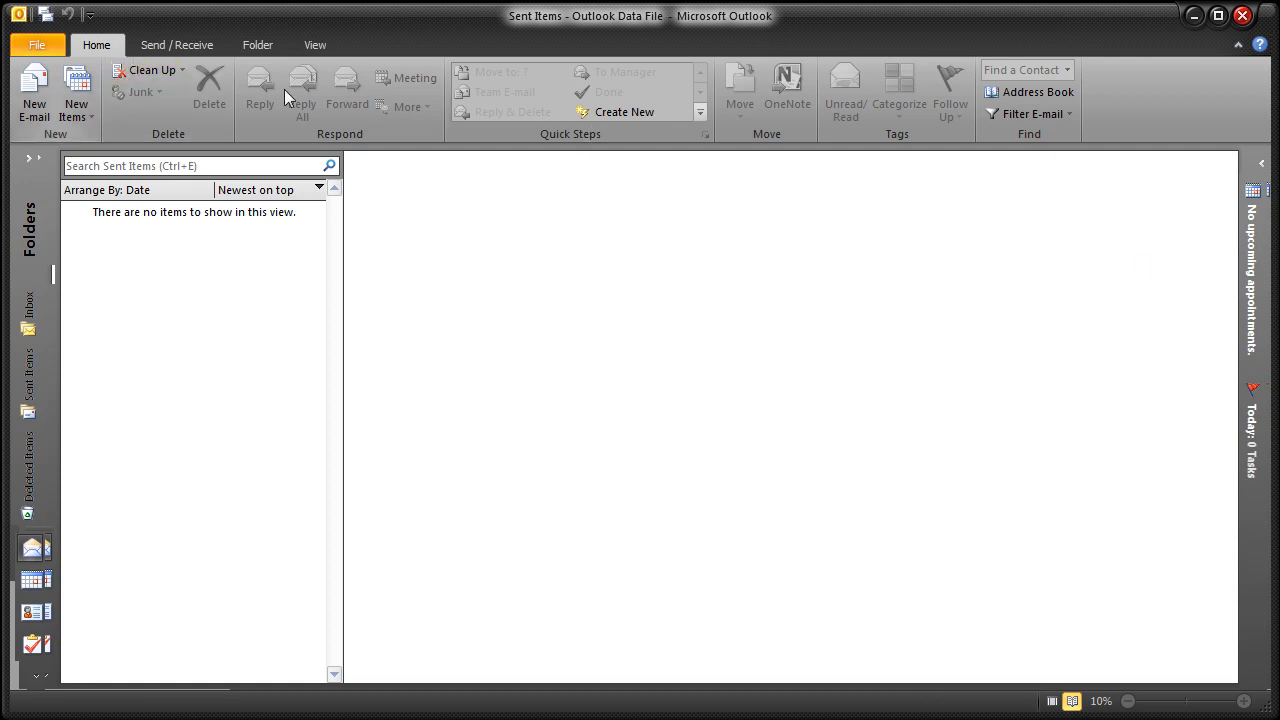
Browse Outlook's Send/Receive, Folder and View tabs, then expand the folder pane and the calendar/task side panel
{"action": "left_click", "coordinate": [191, 46]}
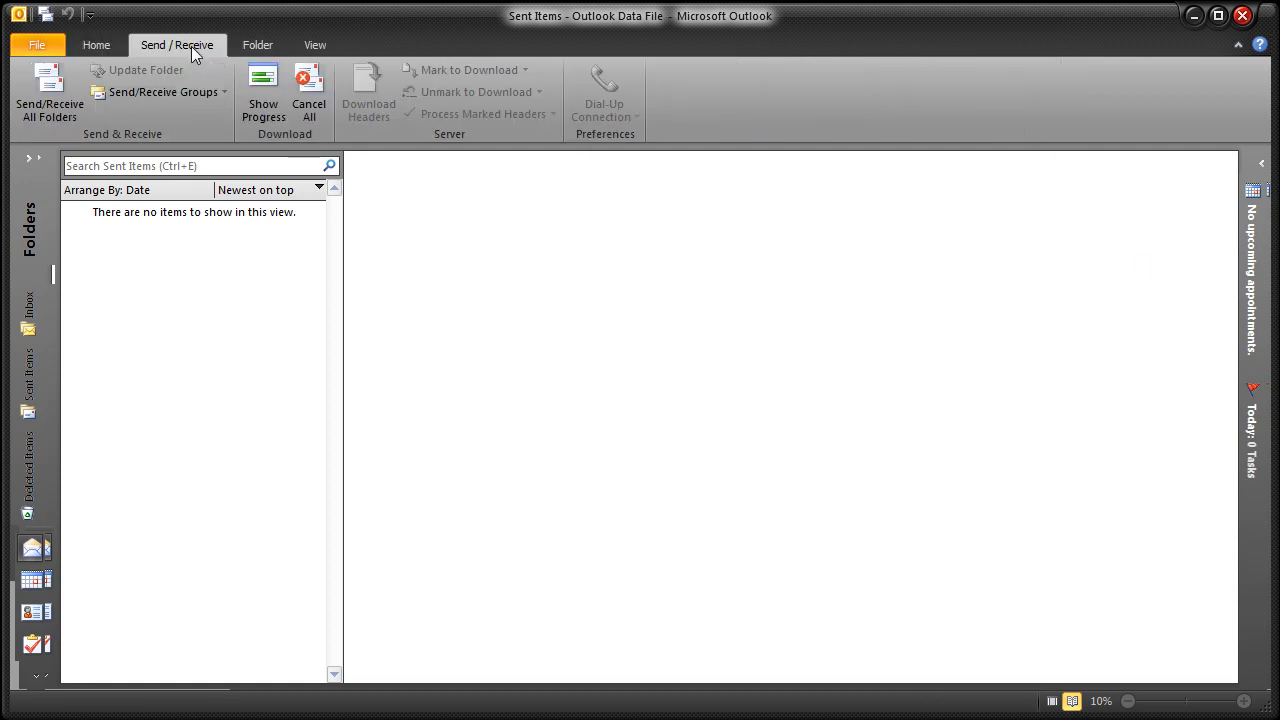
{"action": "left_click", "coordinate": [257, 45]}
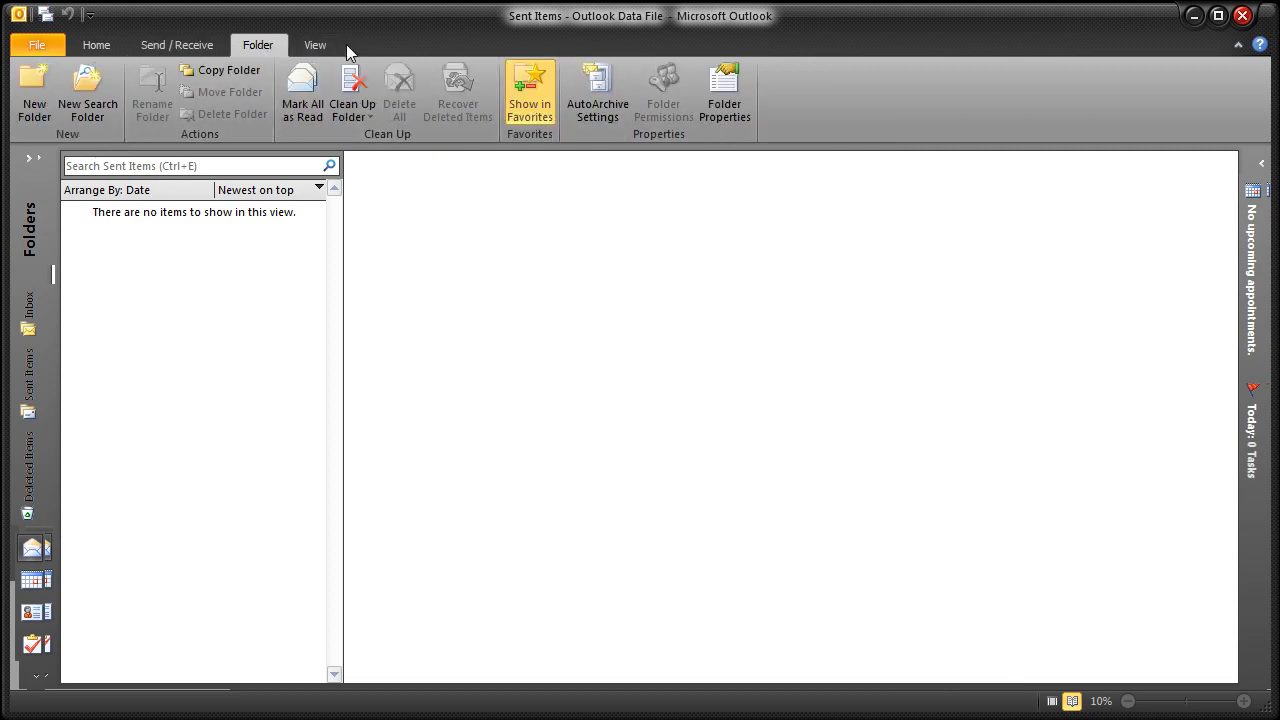
{"action": "left_click", "coordinate": [318, 45]}
{"action": "left_click", "coordinate": [165, 48]}
{"action": "left_click", "coordinate": [96, 45]}
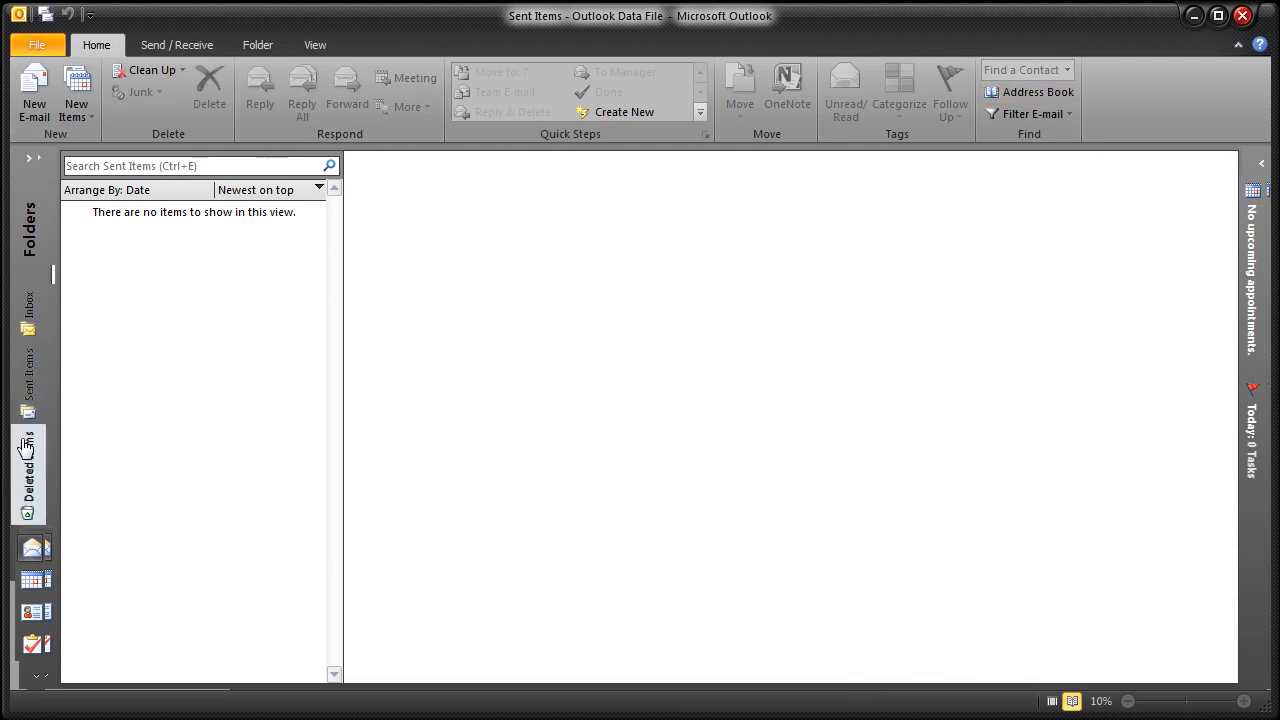
{"action": "left_click", "coordinate": [37, 153]}
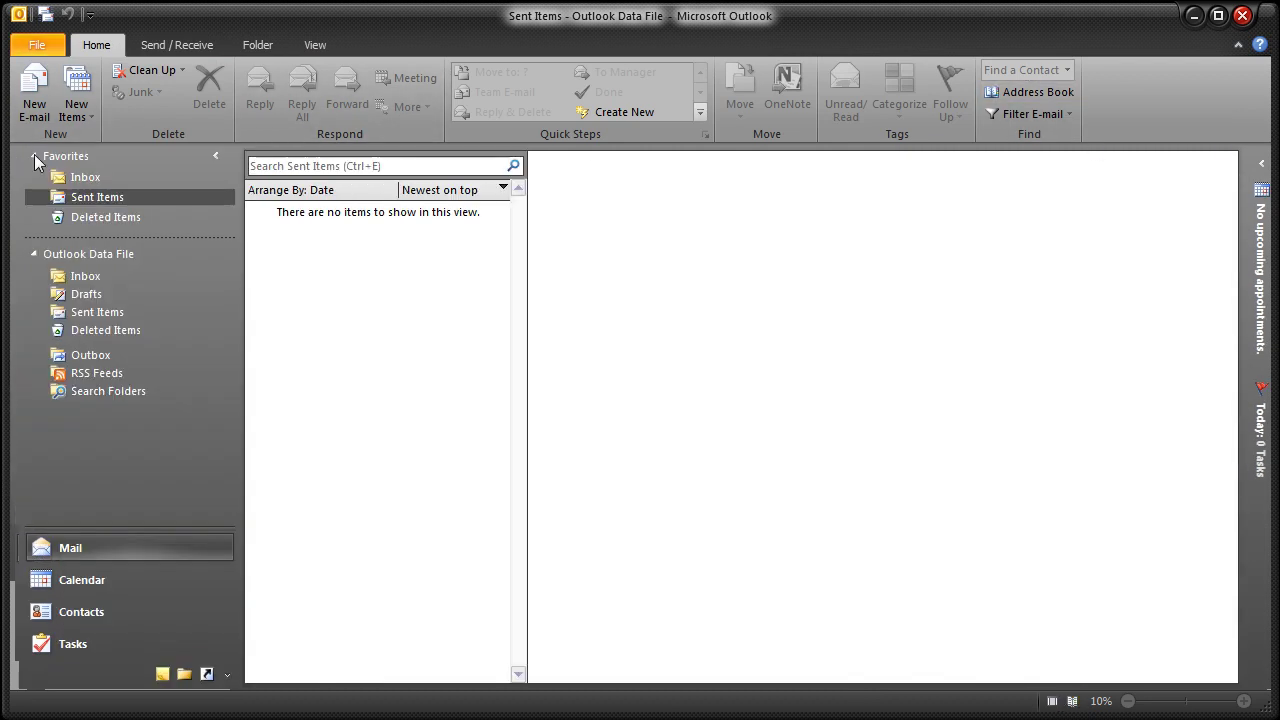
{"action": "left_click", "coordinate": [1257, 170]}
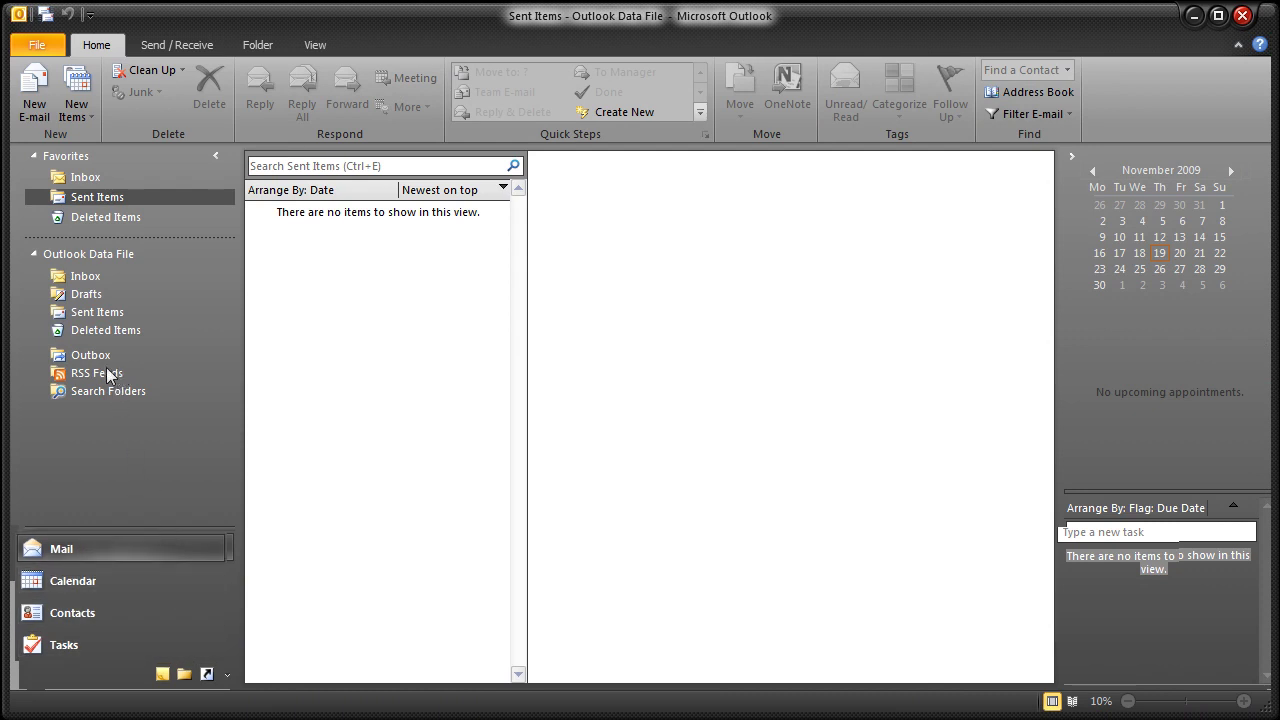
Browse File > Info, Open, Print and Help, exit Outlook and launch Excel 2010
{"action": "left_click", "coordinate": [32, 45]}
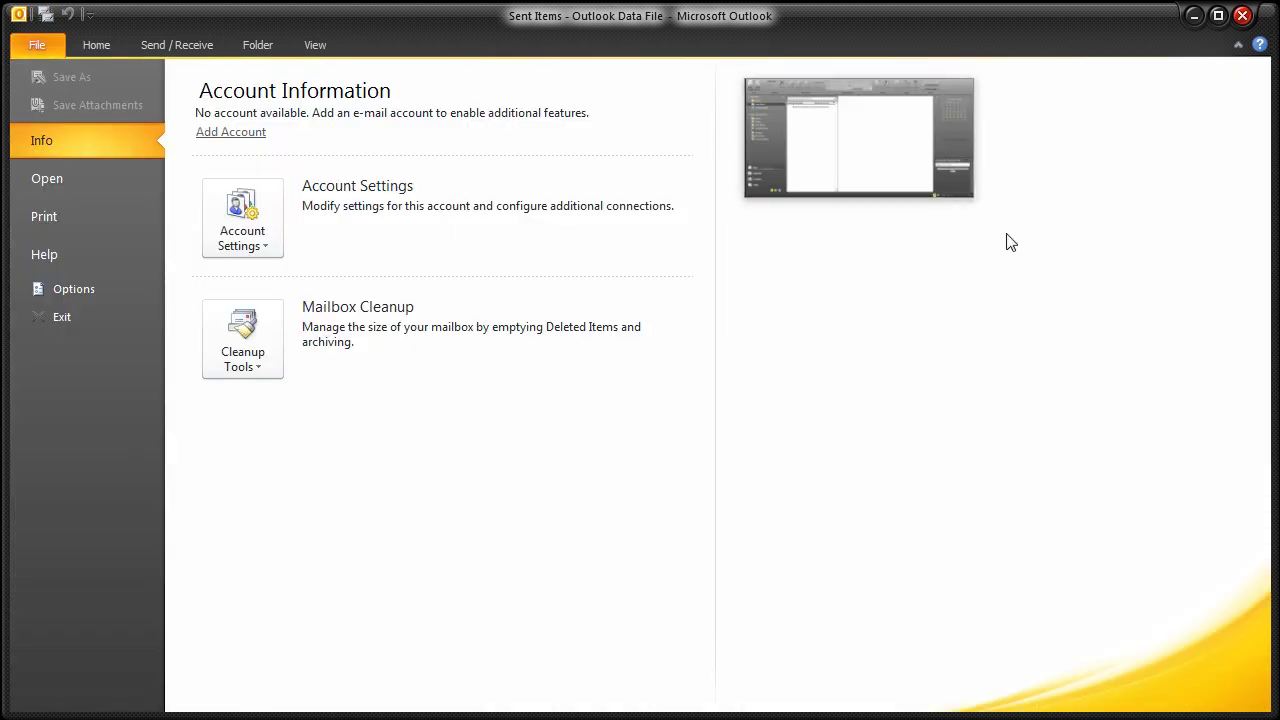
{"action": "left_click", "coordinate": [67, 178]}
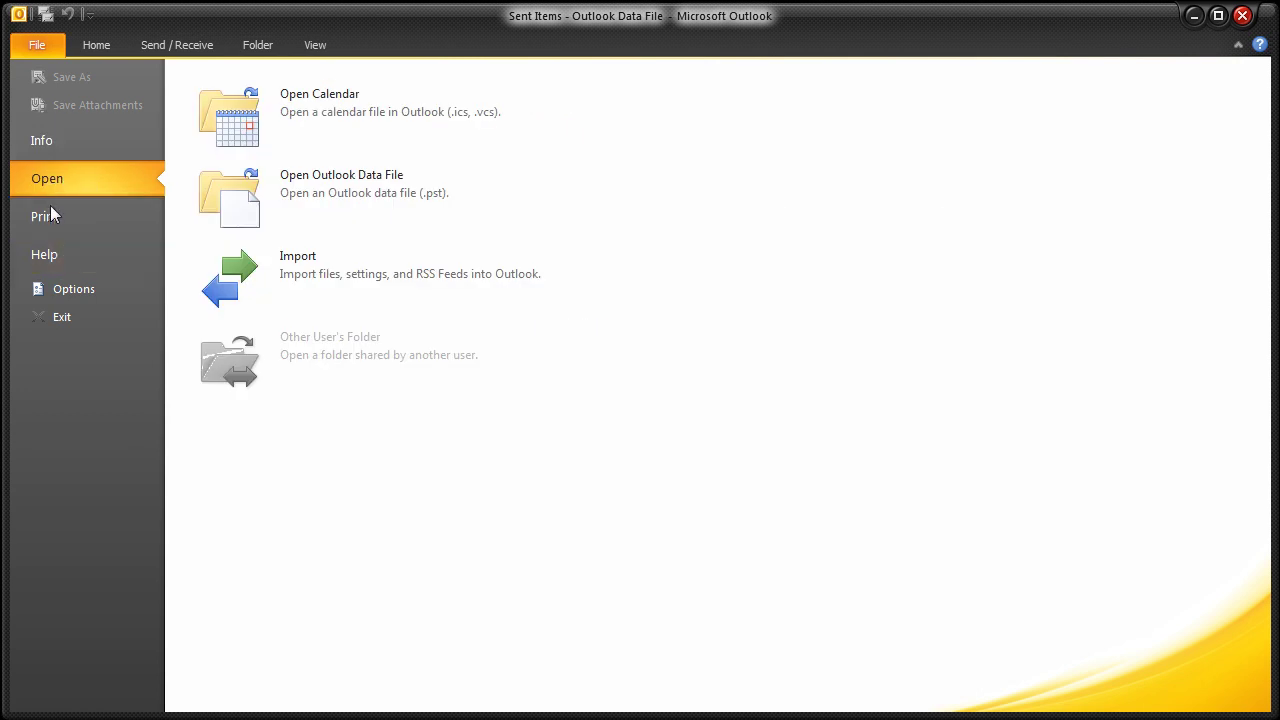
{"action": "left_click", "coordinate": [48, 220]}
{"action": "left_click", "coordinate": [49, 252]}
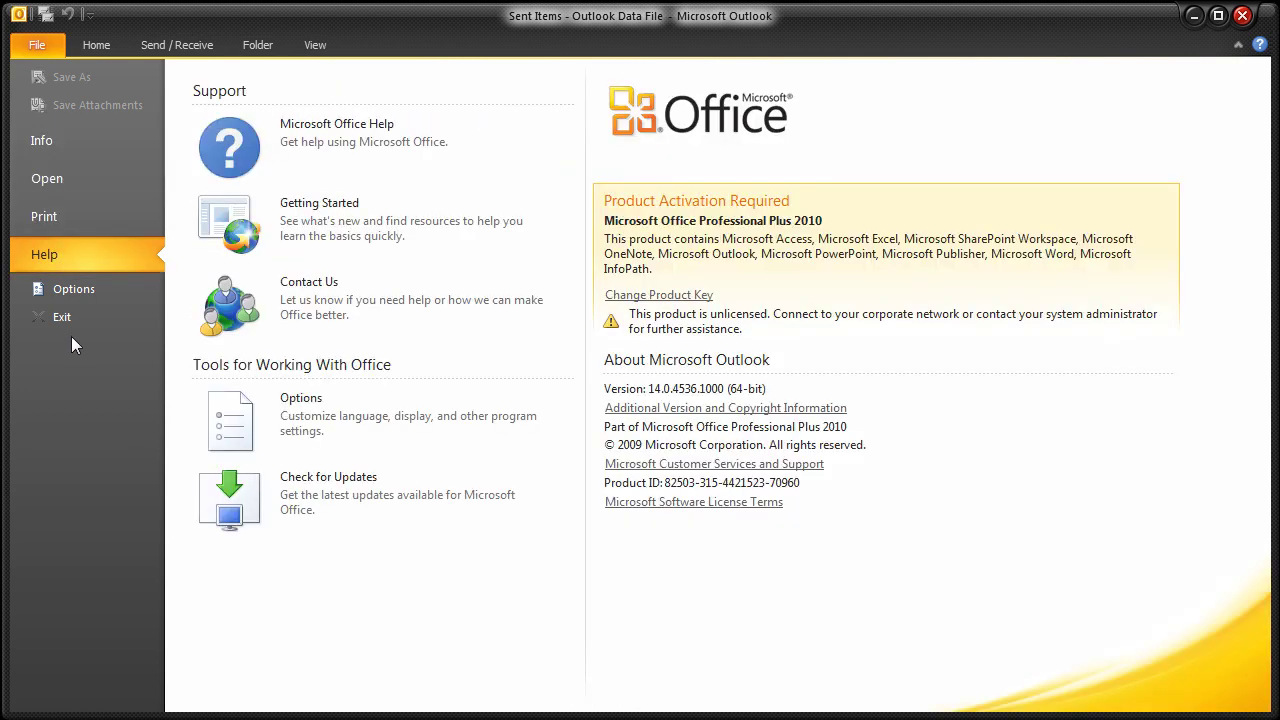
{"action": "left_click", "coordinate": [65, 317]}
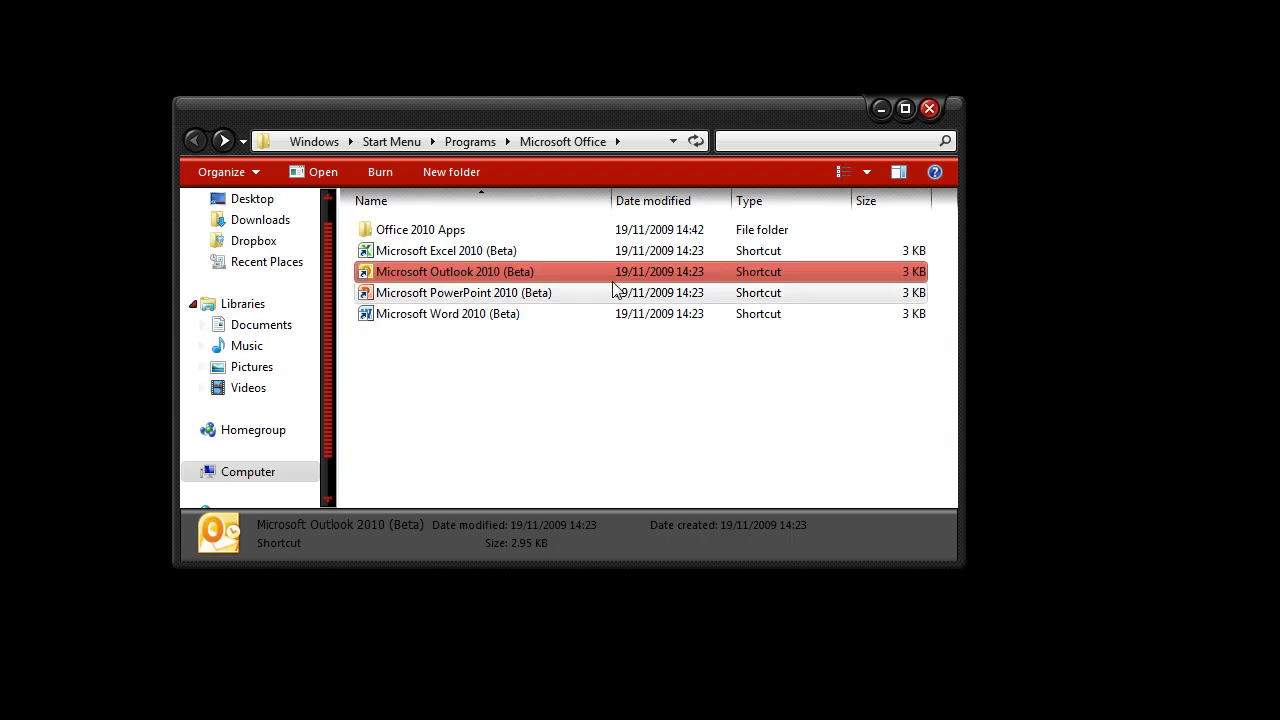
{"action": "double_click", "coordinate": [473, 251]}
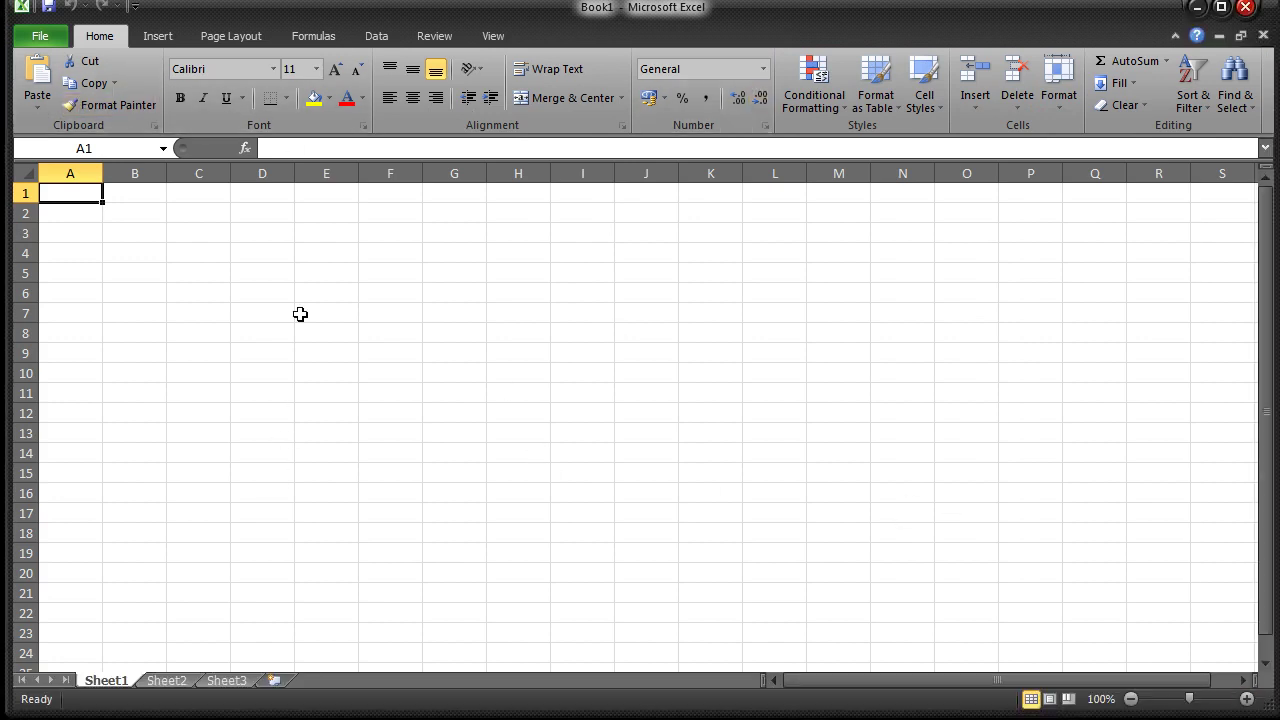
Glance at Excel's Insert tab, return to Home, and select the range A3:N19
{"action": "left_click", "coordinate": [156, 37]}
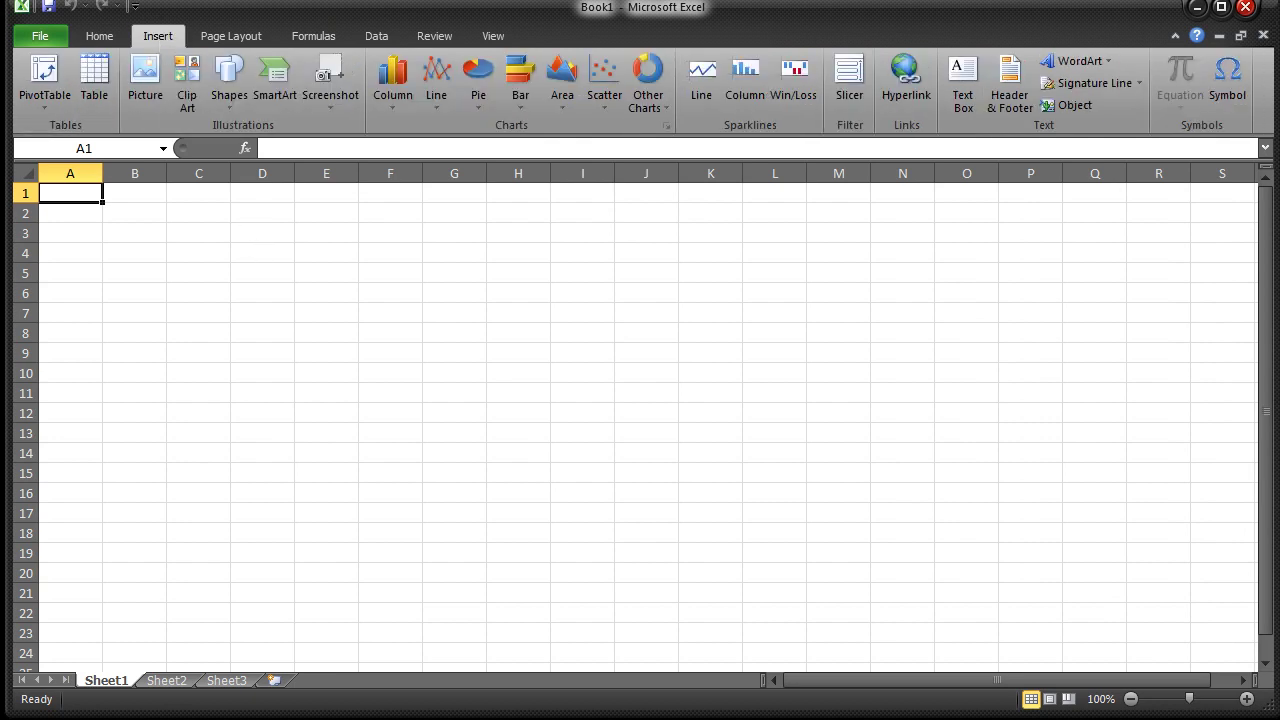
{"action": "left_click", "coordinate": [99, 36]}
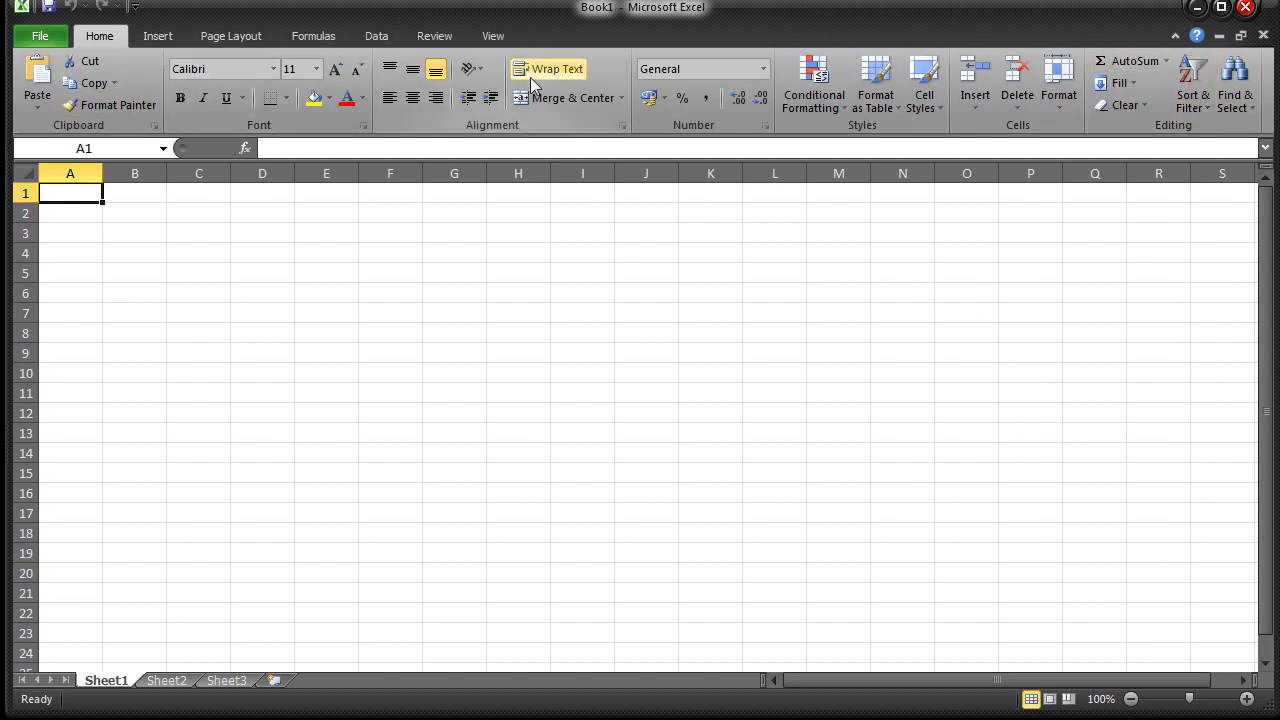
{"action": "left_click_drag", "start_coordinate": [88, 232], "coordinate": [905, 565]}
{"action": "left_click", "coordinate": [905, 568]}
{"action": "left_click_drag", "start_coordinate": [255, 158], "coordinate": [354, 149]}
Collapse the formula bar to one line, select cell B8 and show the Insert commands
{"action": "left_click", "coordinate": [354, 149]}
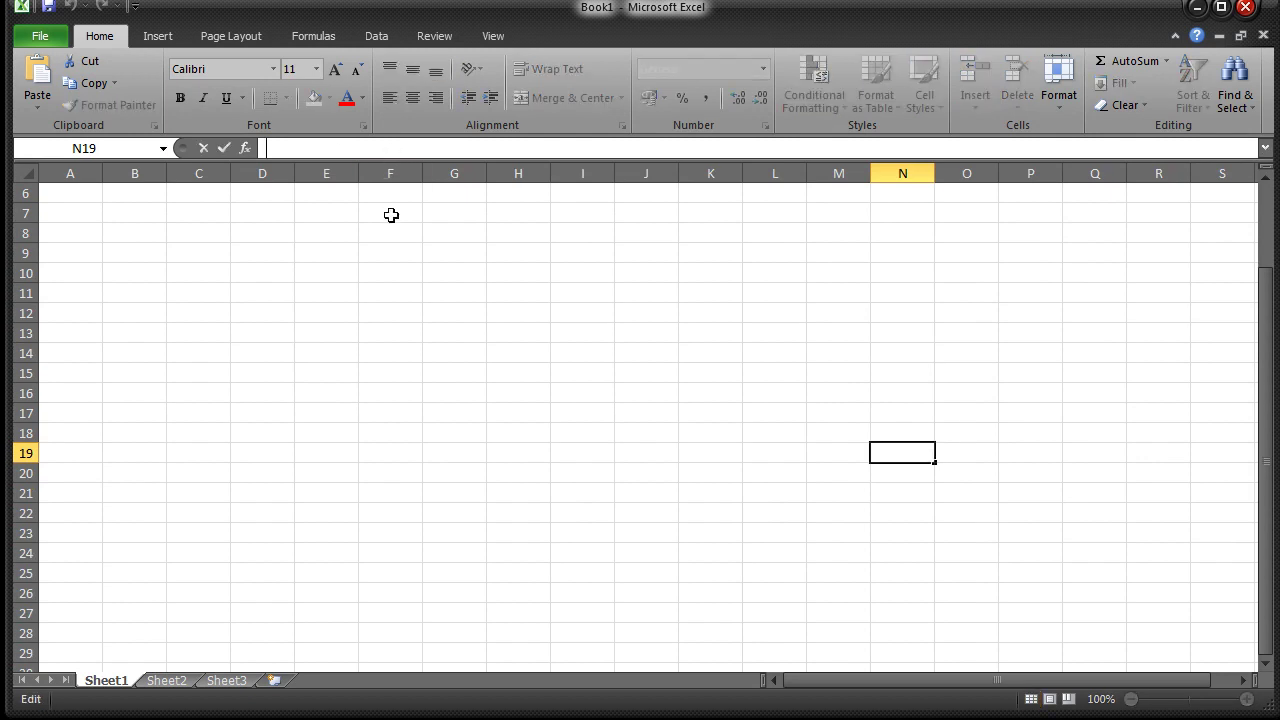
{"action": "left_click", "coordinate": [141, 229]}
{"action": "left_click", "coordinate": [150, 36]}
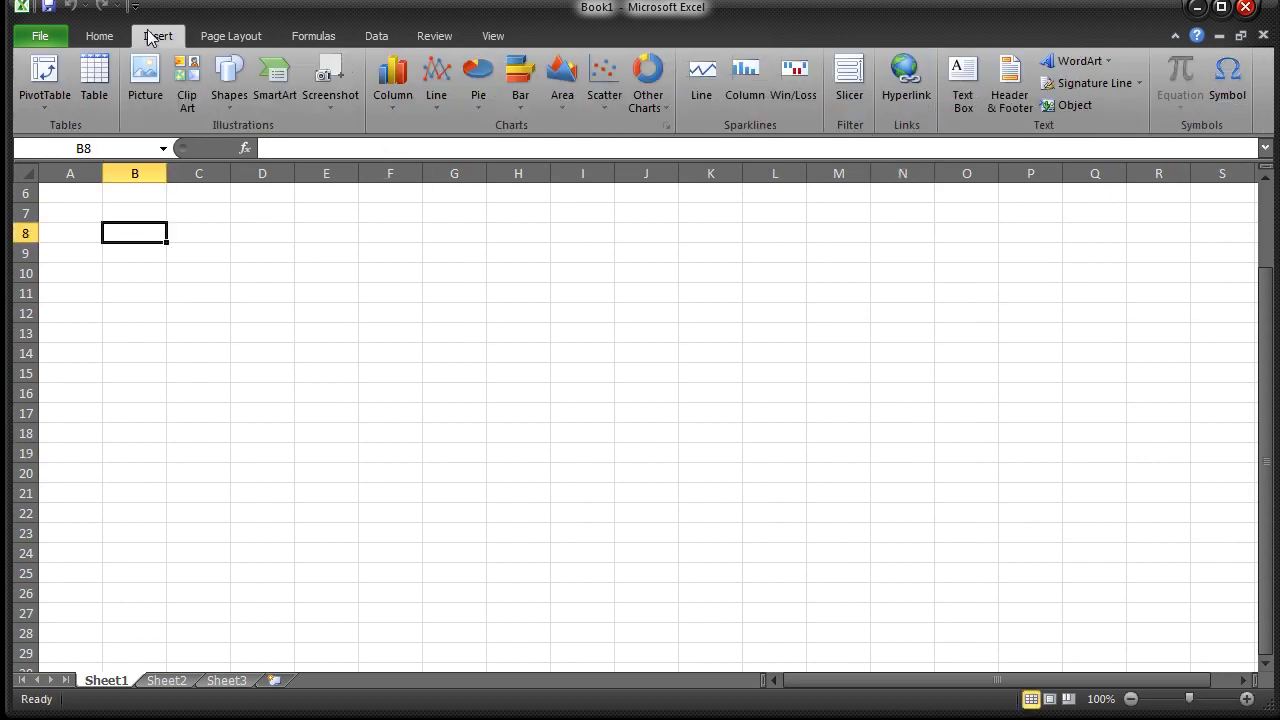
View the Page Layout tab, then the Formulas tab, and open the Math & Trig function list
{"action": "left_click", "coordinate": [229, 36]}
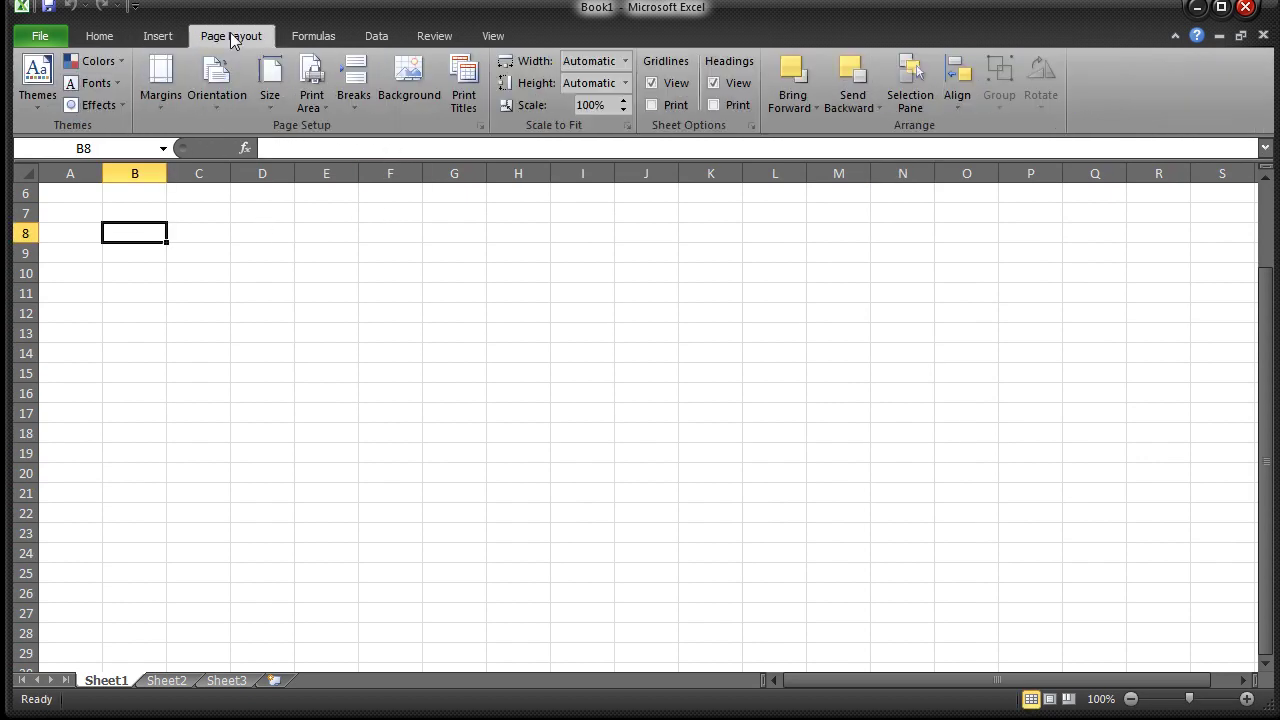
{"action": "left_click", "coordinate": [330, 37]}
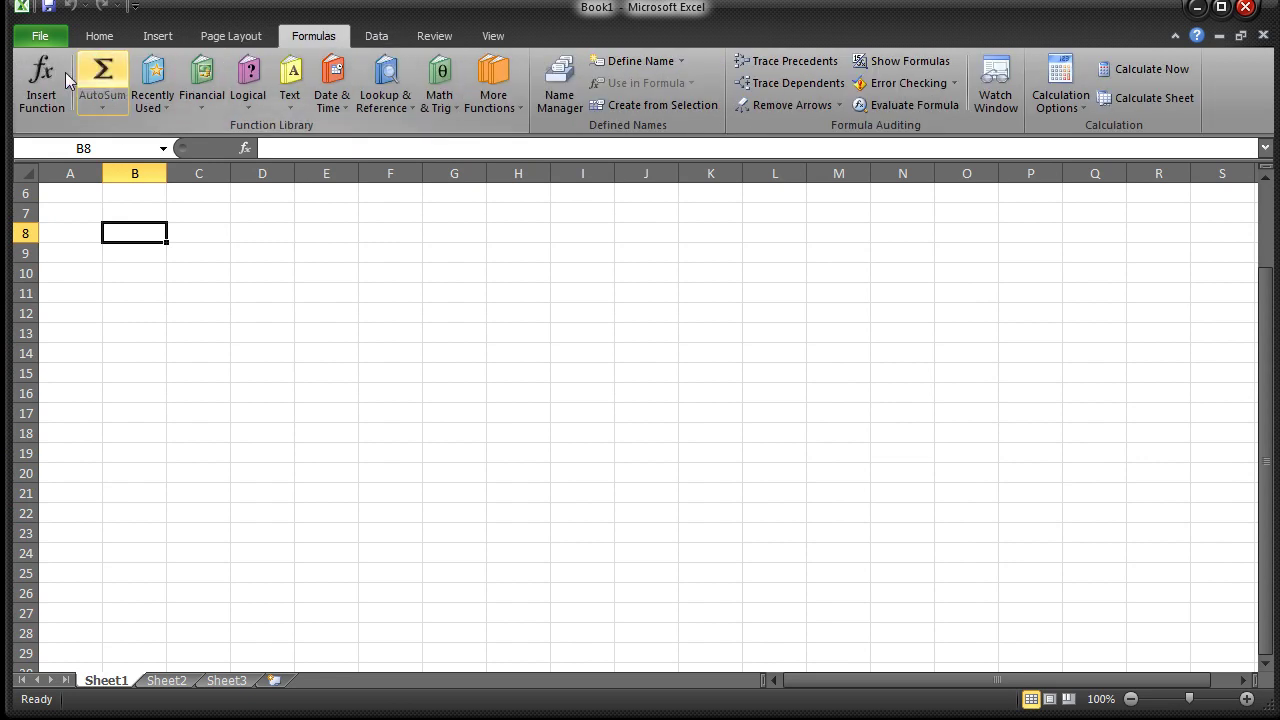
{"action": "left_click", "coordinate": [441, 90]}
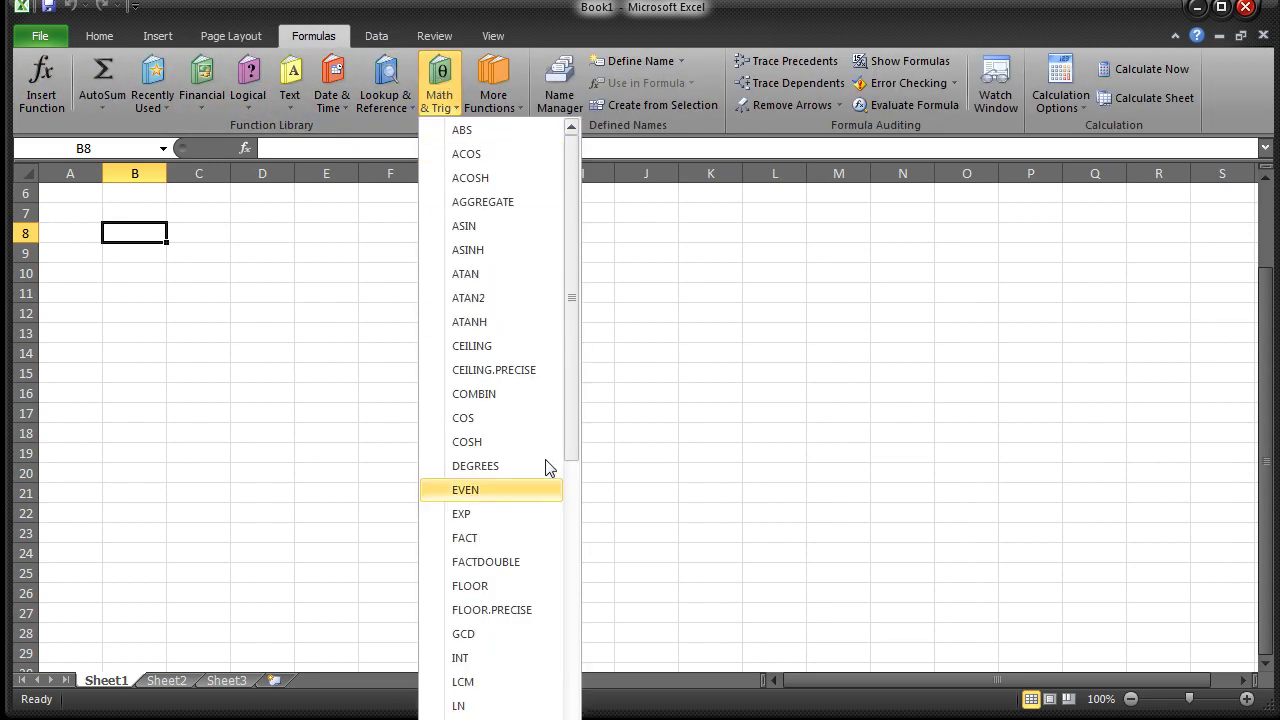
{"action": "left_click_drag", "start_coordinate": [572, 445], "coordinate": [491, 200]}
Browse the Date & Time, Text, Financial and Recently Used function lists, then dismiss them
{"action": "left_click", "coordinate": [333, 85]}
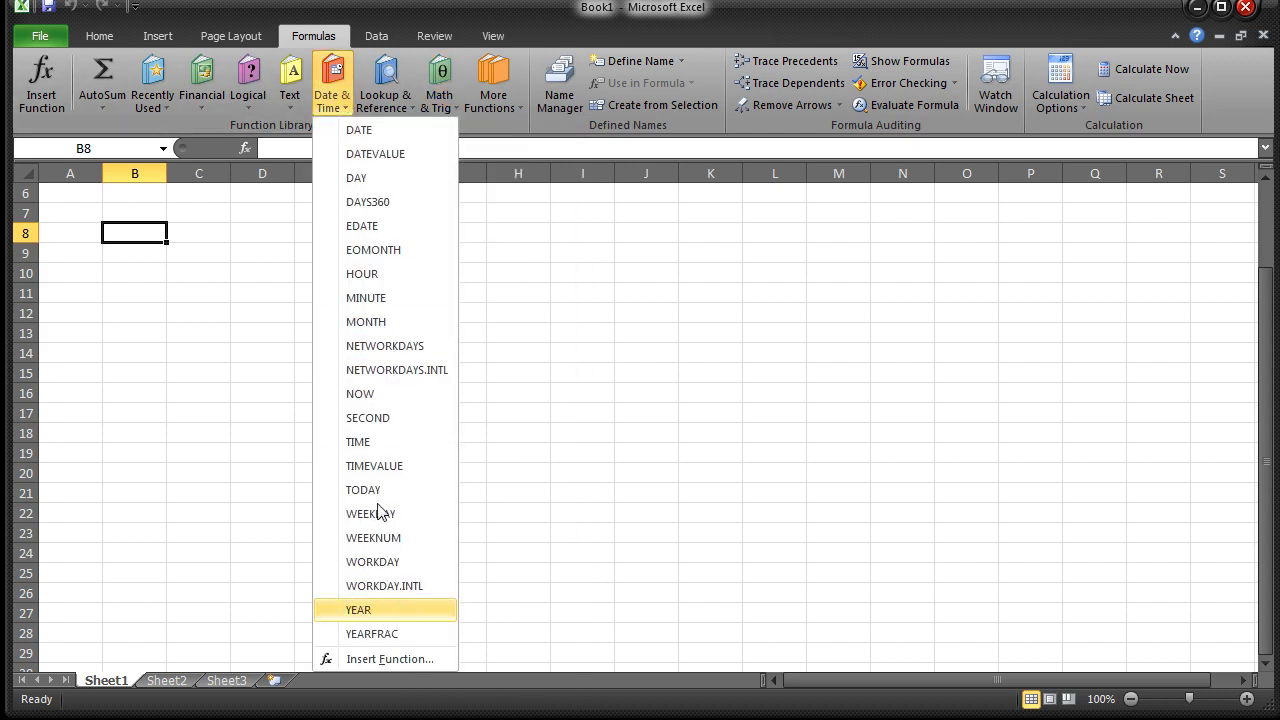
{"action": "left_click", "coordinate": [290, 80]}
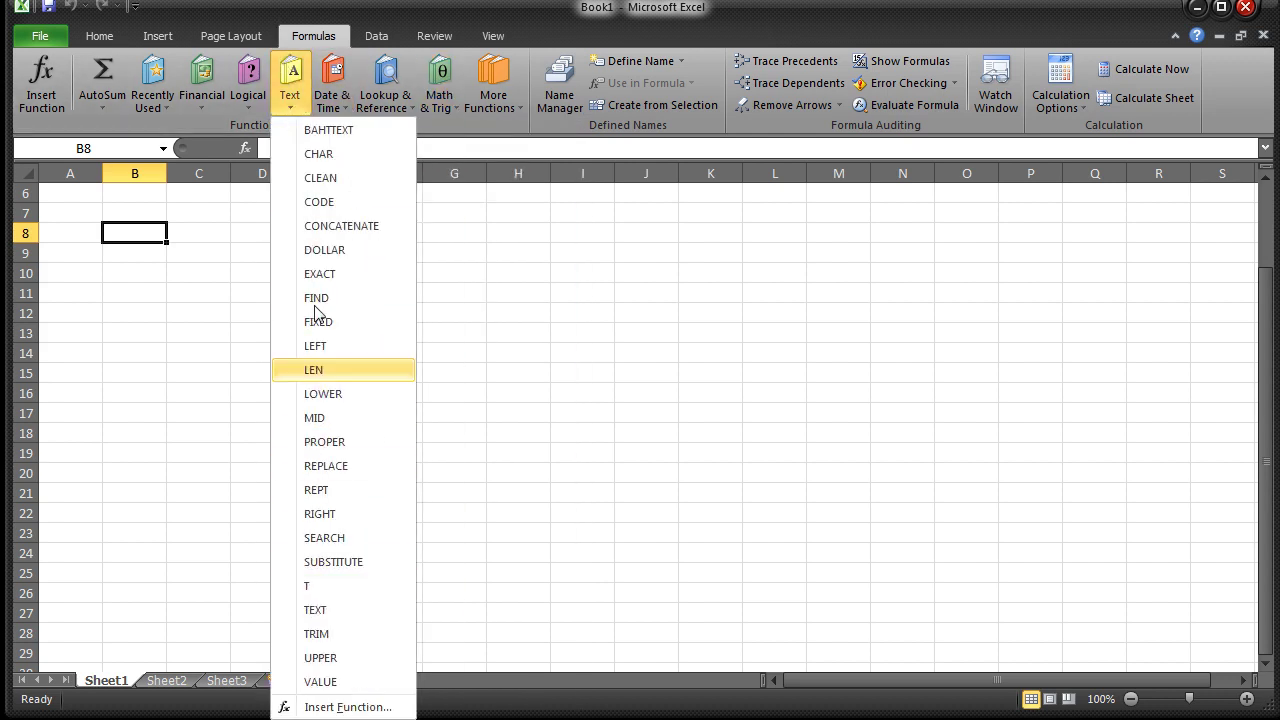
{"action": "mouse_move", "coordinate": [205, 70]}
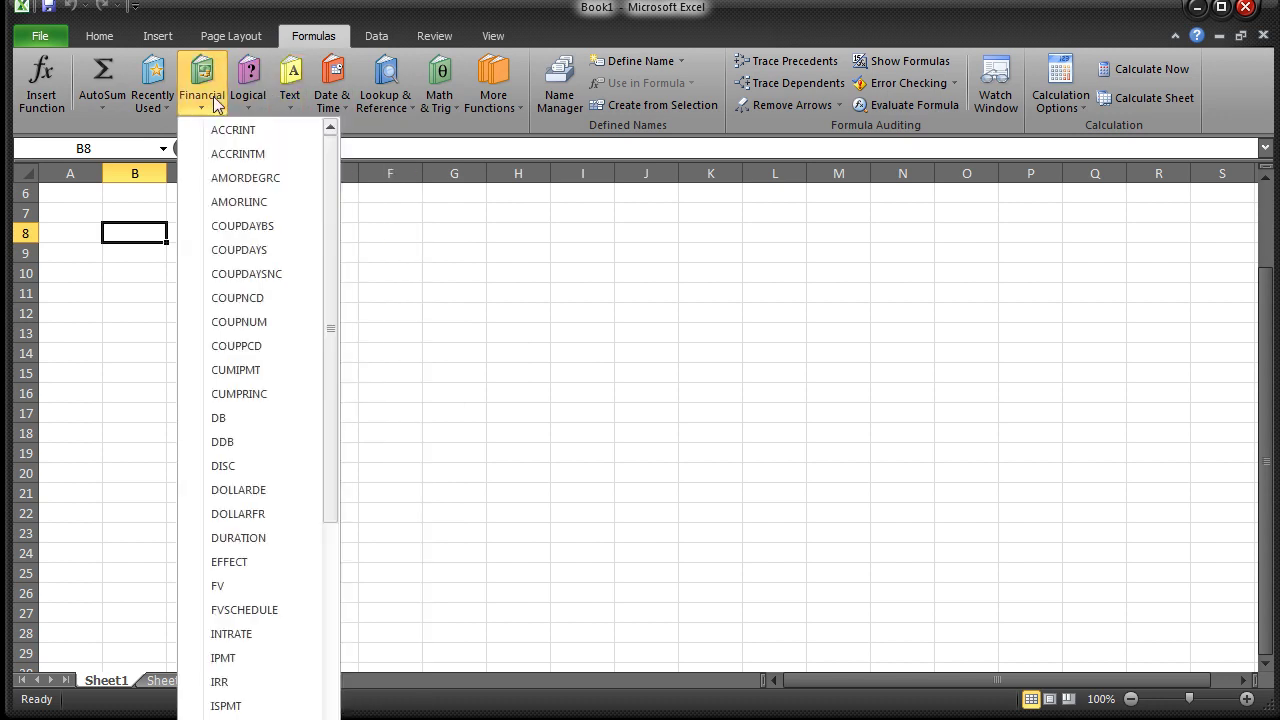
{"action": "mouse_move", "coordinate": [168, 85]}
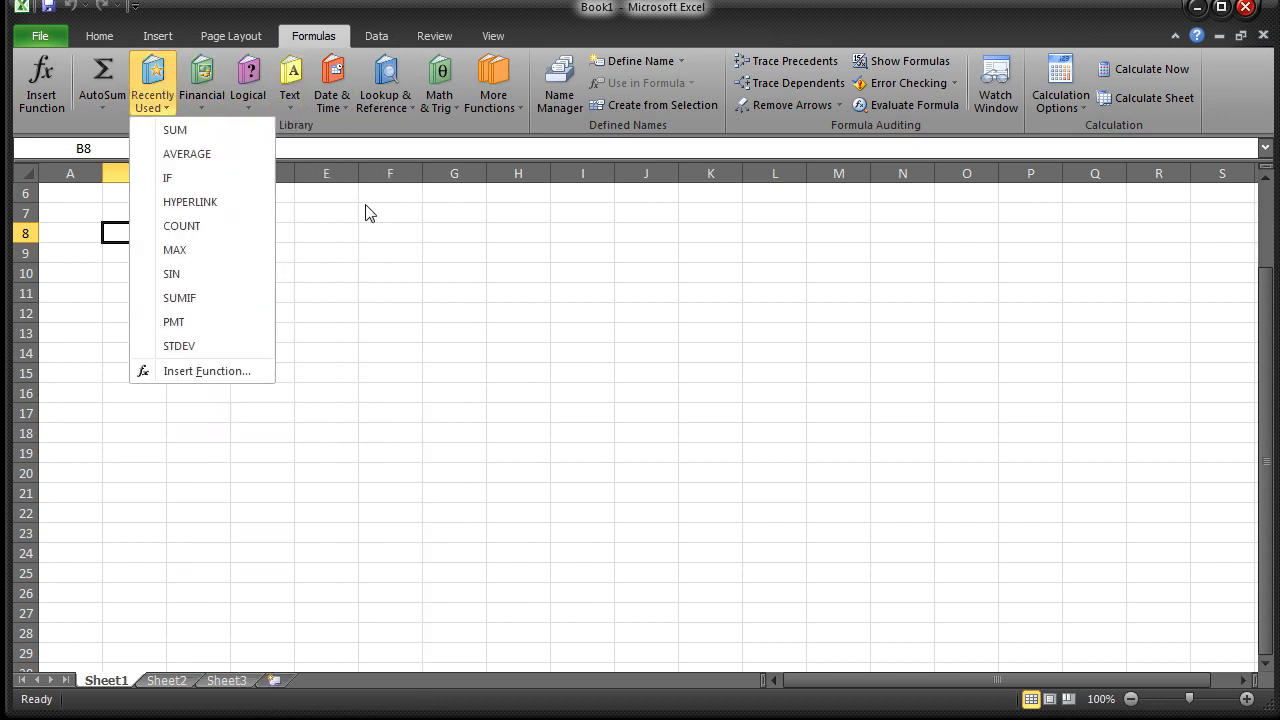
{"action": "left_click", "coordinate": [377, 155]}
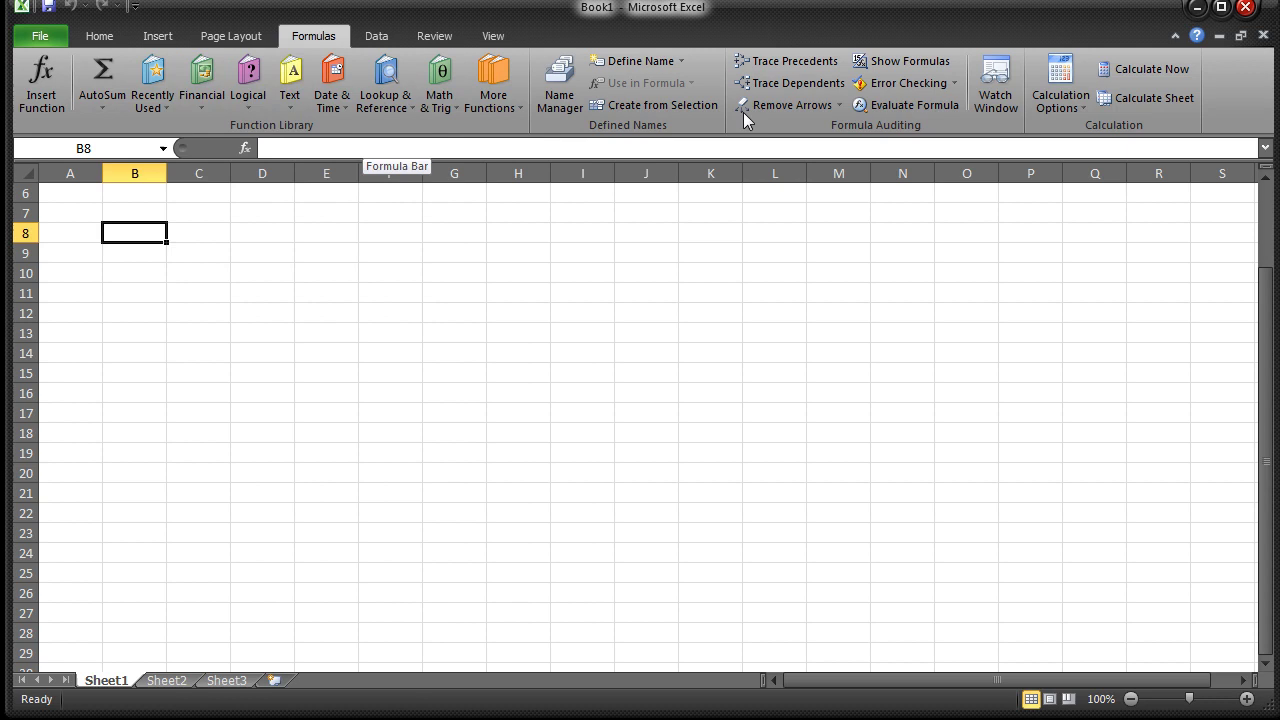
Step through Excel's Data, Review and View tabs
{"action": "left_click", "coordinate": [384, 37]}
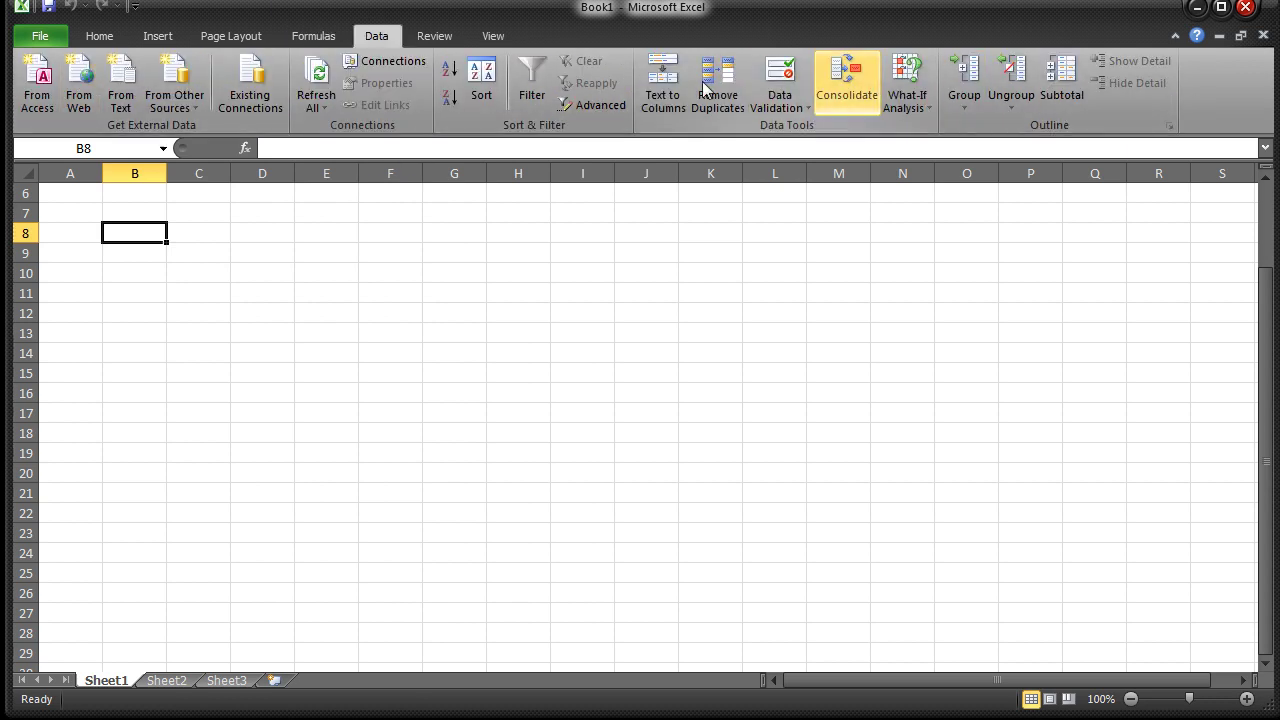
{"action": "left_click", "coordinate": [432, 37]}
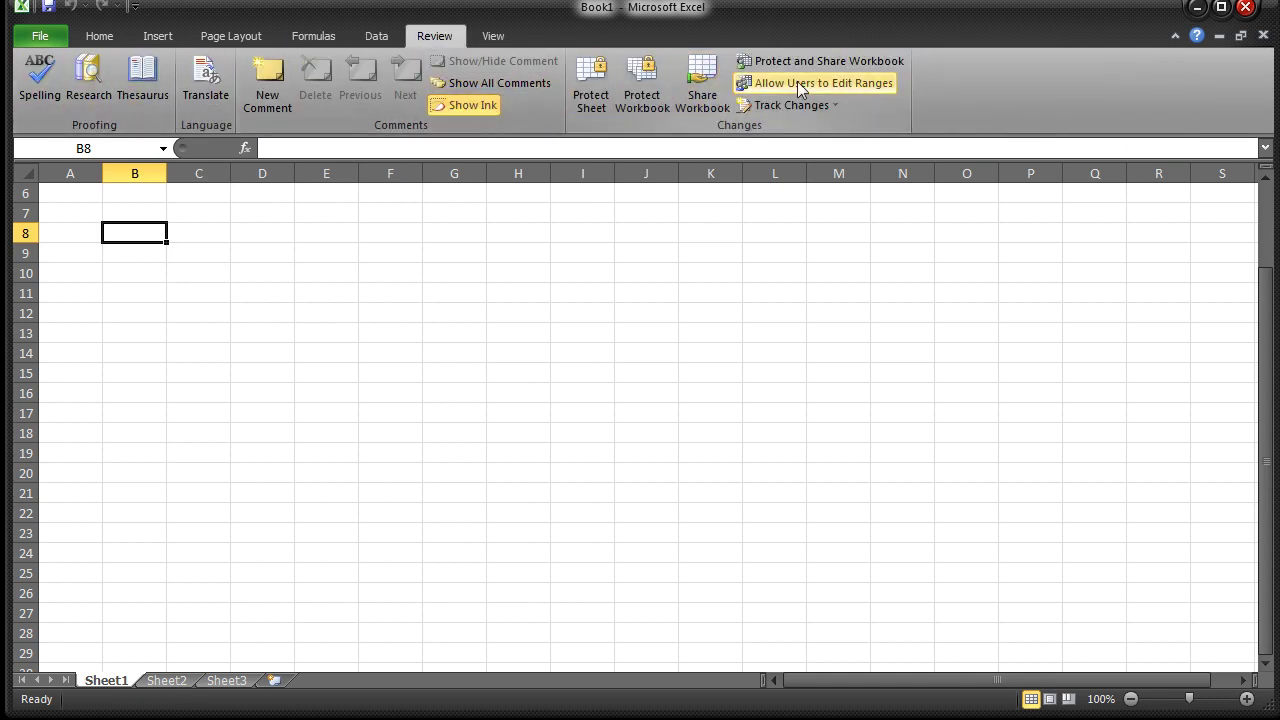
{"action": "left_click", "coordinate": [506, 37]}
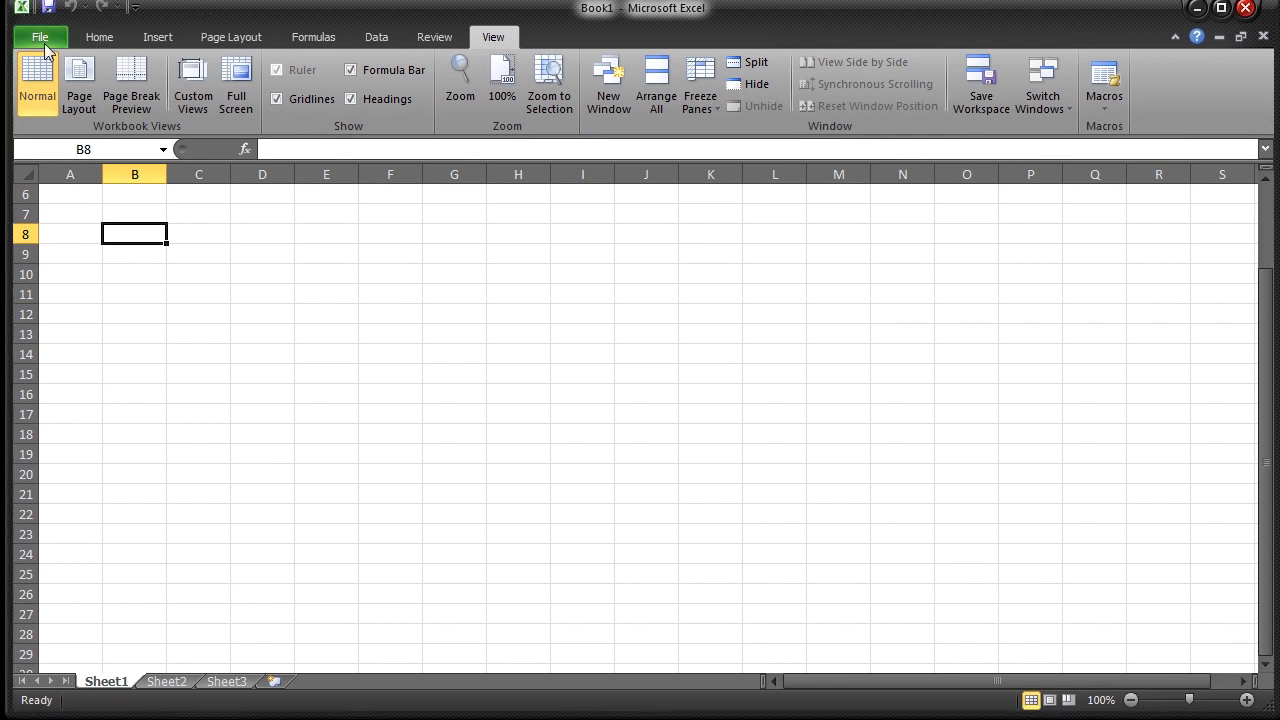
In Excel's backstage, browse Recent, New, Print, Share and Help, then return to Info
{"action": "left_click", "coordinate": [44, 47]}
{"action": "left_click", "coordinate": [81, 233]}
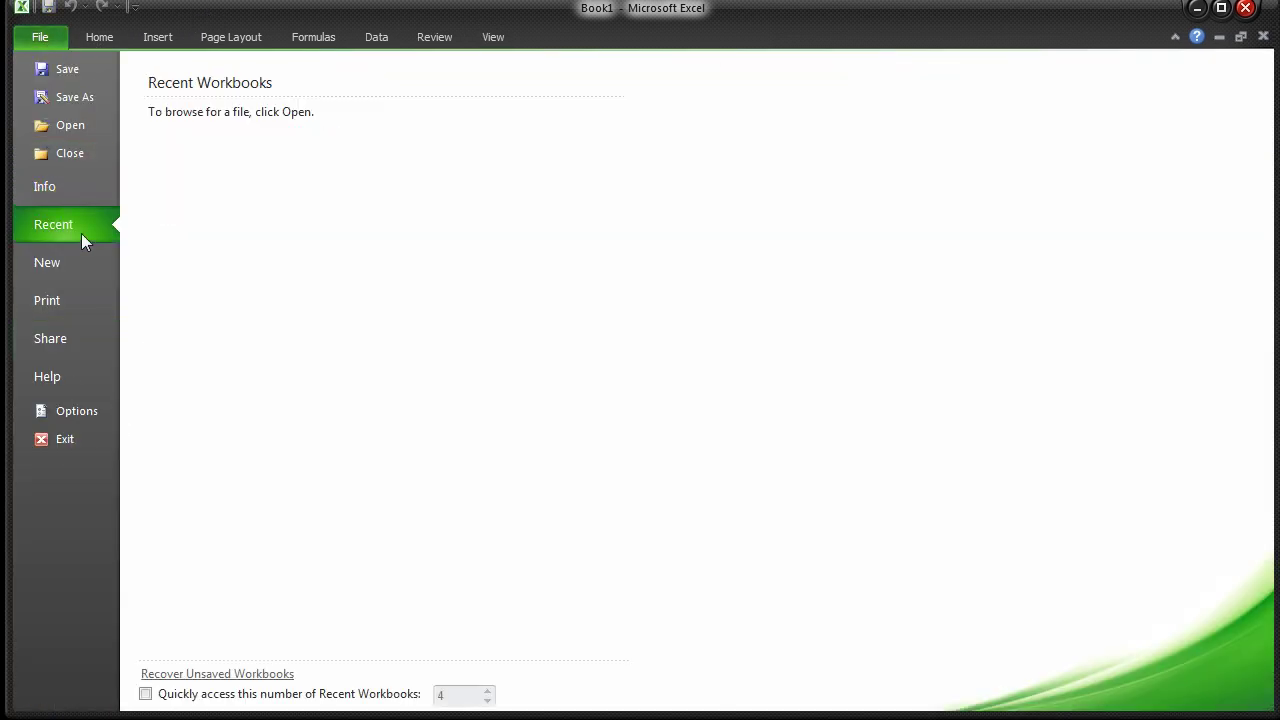
{"action": "left_click", "coordinate": [74, 260]}
{"action": "left_click", "coordinate": [72, 300]}
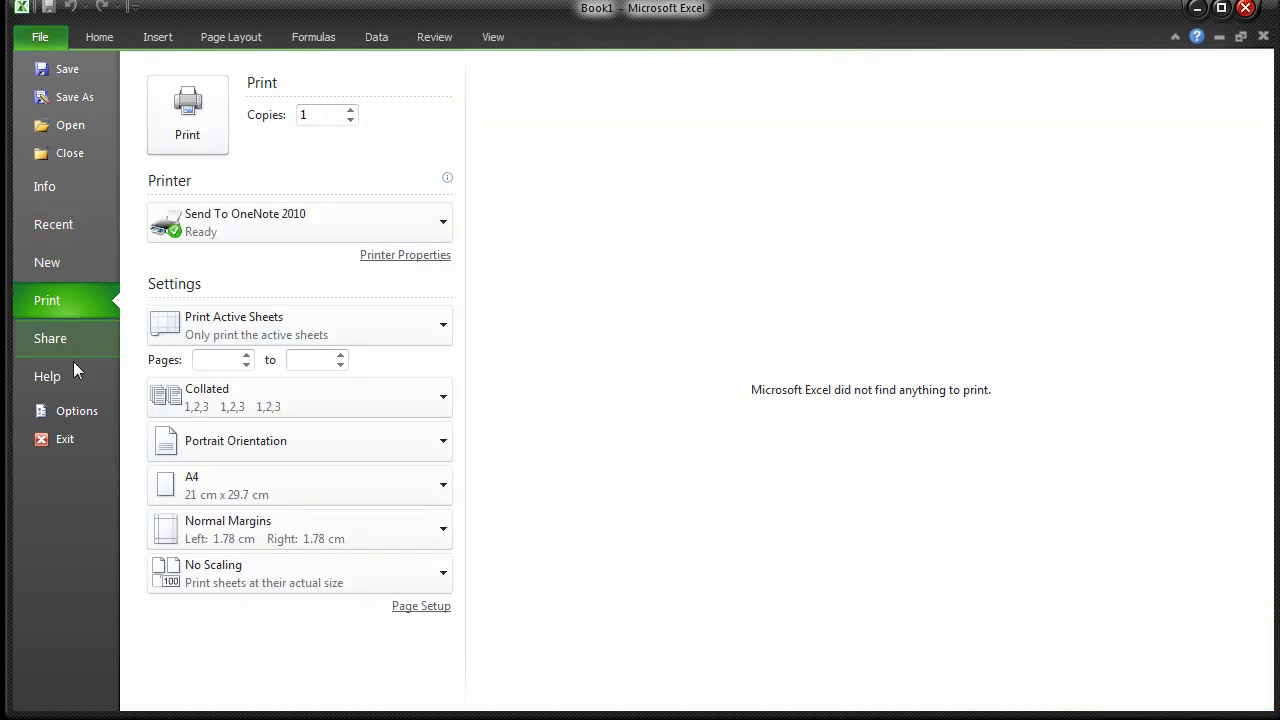
{"action": "left_click", "coordinate": [62, 341]}
{"action": "left_click", "coordinate": [65, 380]}
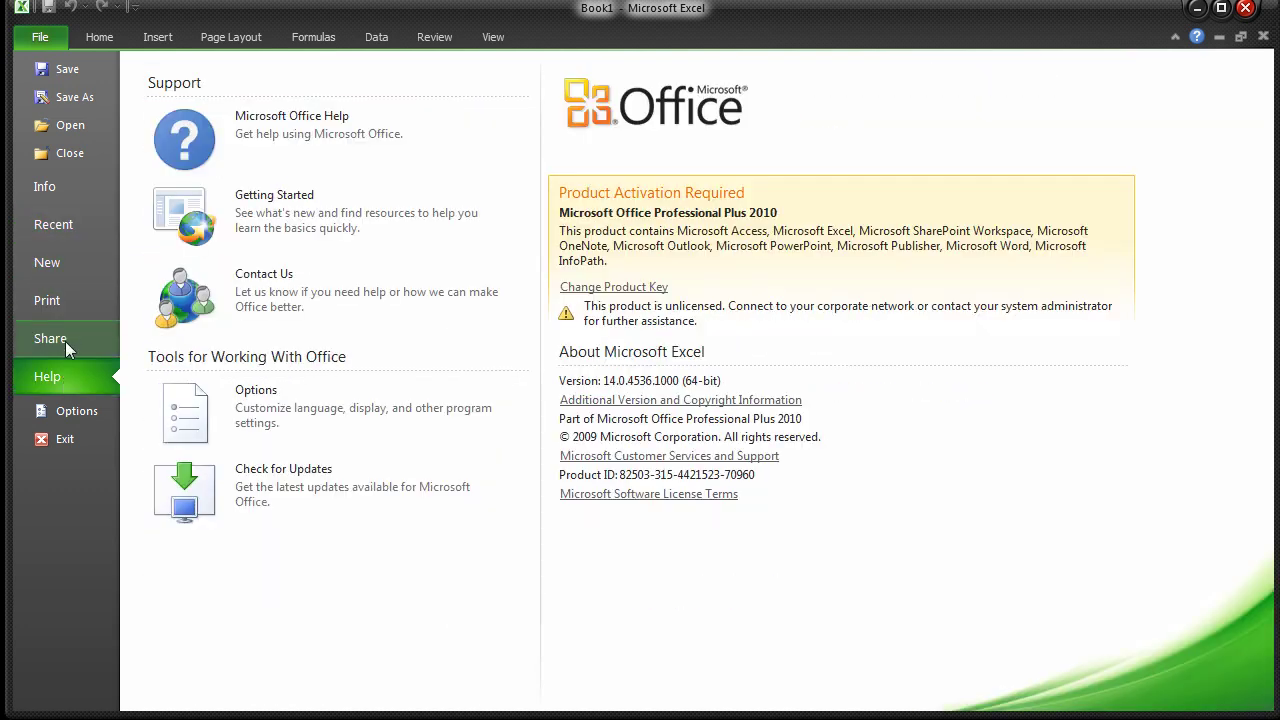
{"action": "left_click", "coordinate": [64, 340]}
{"action": "left_click", "coordinate": [58, 262]}
{"action": "left_click", "coordinate": [57, 222]}
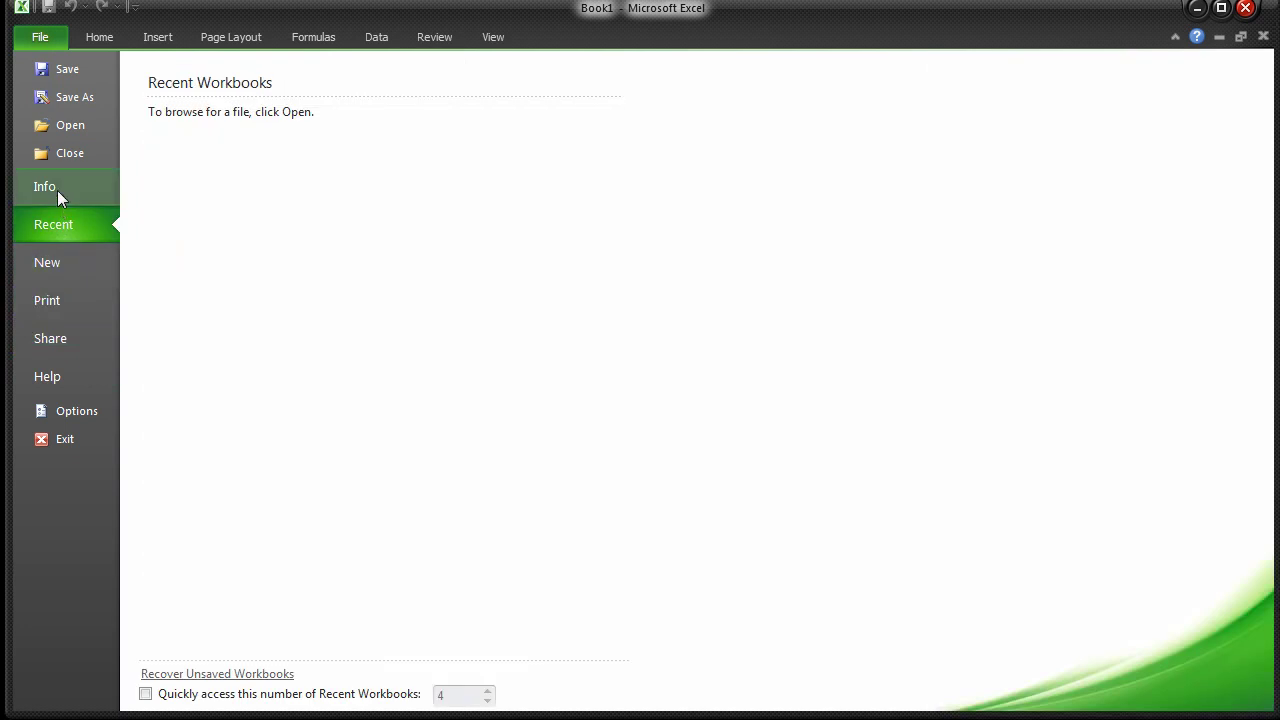
{"action": "left_click", "coordinate": [57, 190]}
Exit Excel, choosing Don't Save for Book1
{"action": "left_click", "coordinate": [88, 447]}
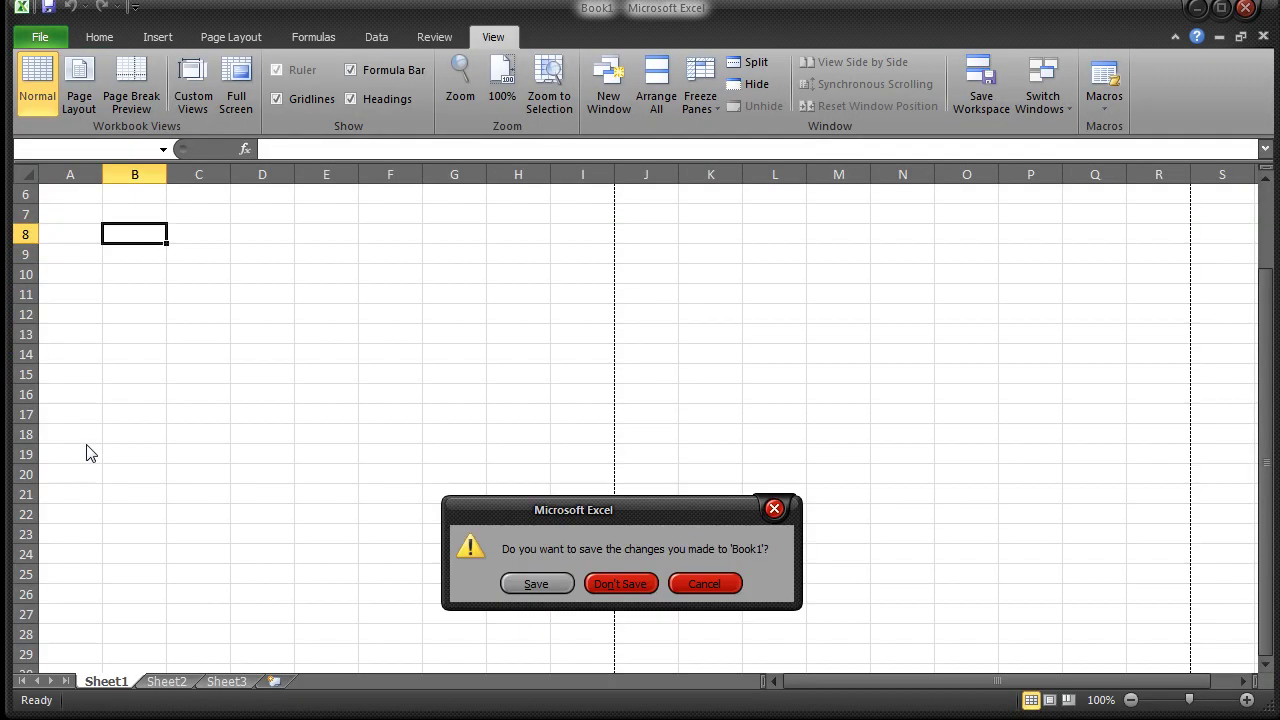
{"action": "left_click", "coordinate": [651, 586]}
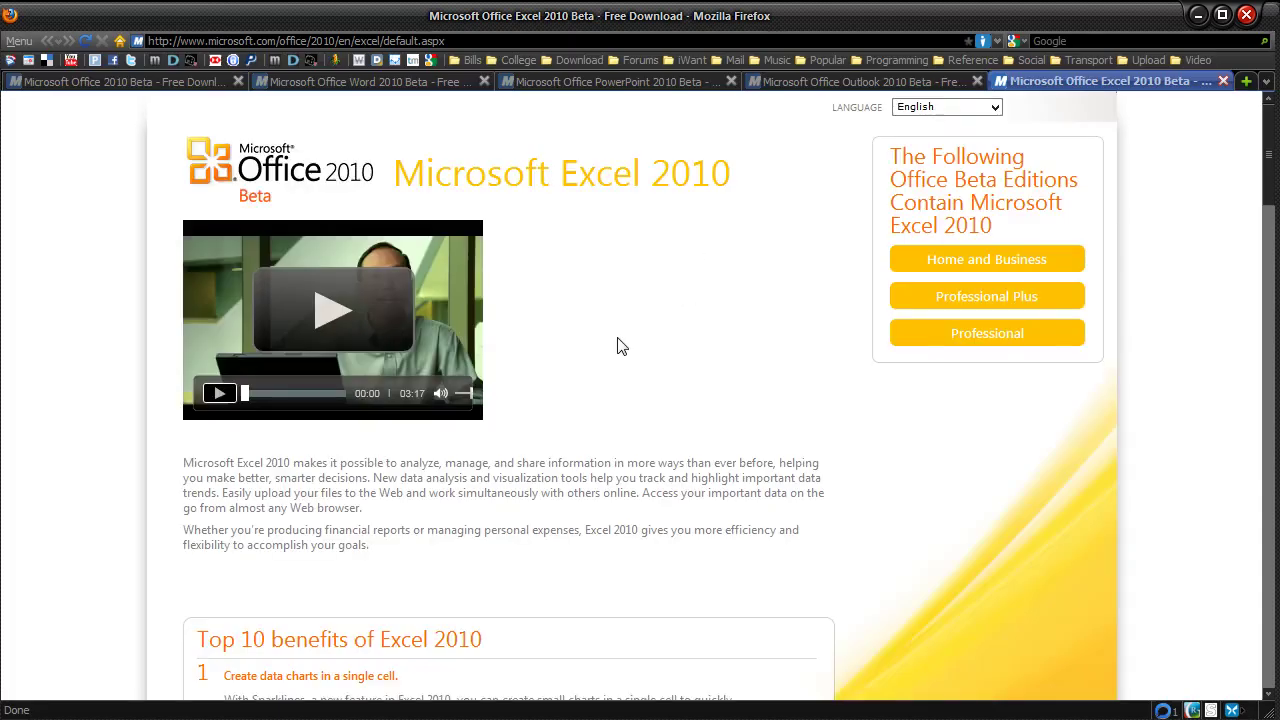
Scroll through the Excel 2010 web page, minimise Firefox and select the Excel 2010 (Beta) shortcut
{"action": "scroll", "coordinate": [620, 346], "scroll_direction": "down", "scroll_amount": 6}
{"action": "scroll", "coordinate": [689, 363], "scroll_direction": "down", "scroll_amount": 4}
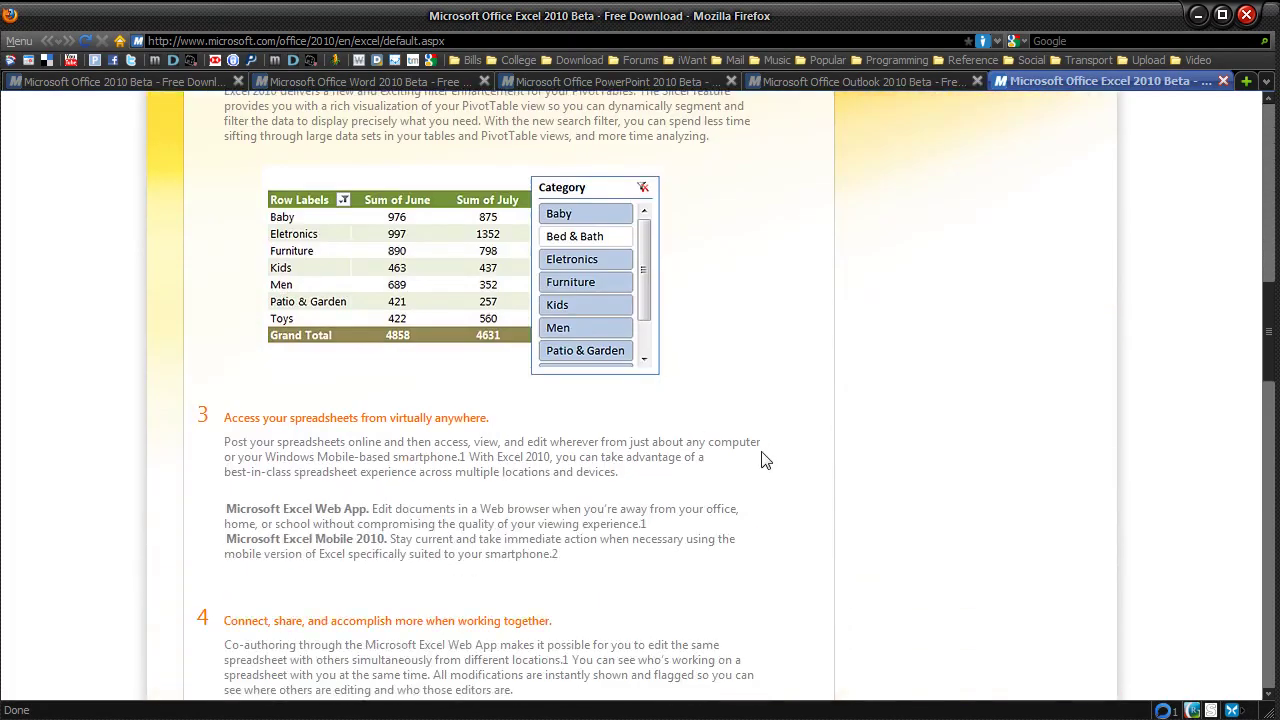
{"action": "scroll", "coordinate": [757, 466], "scroll_direction": "up", "scroll_amount": 10}
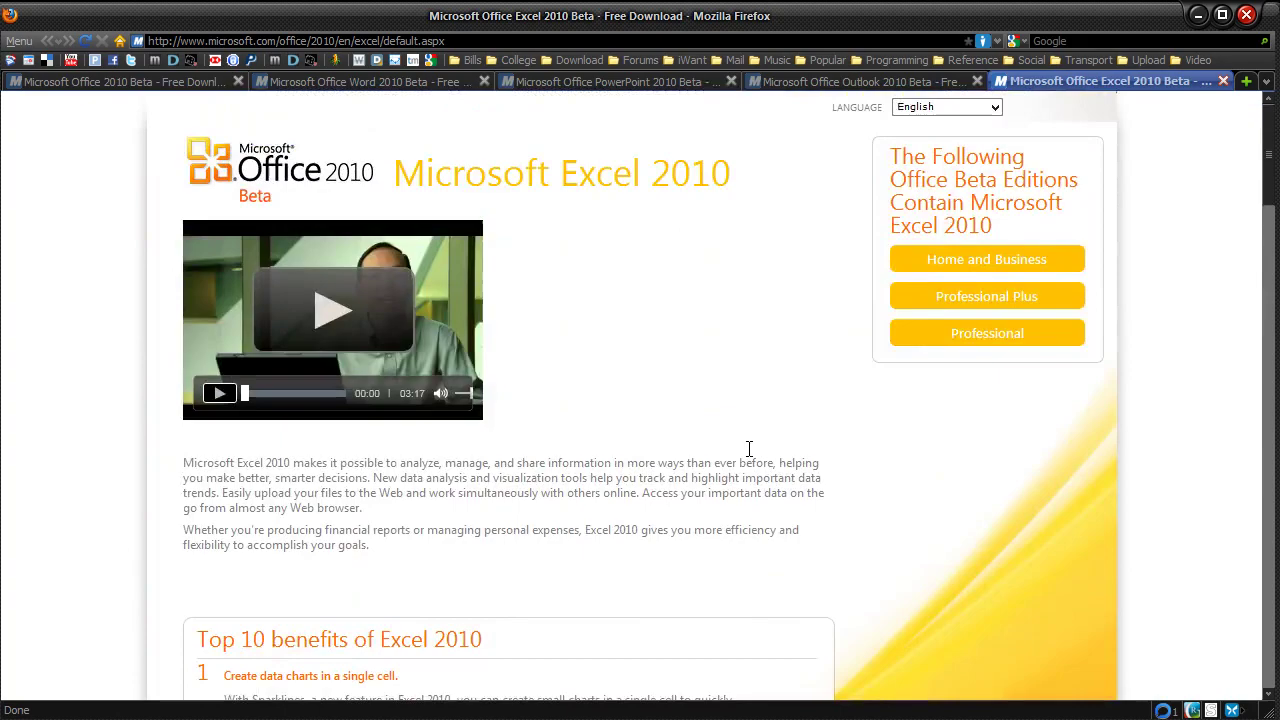
{"action": "left_click", "coordinate": [1198, 14]}
{"action": "left_click", "coordinate": [497, 256]}
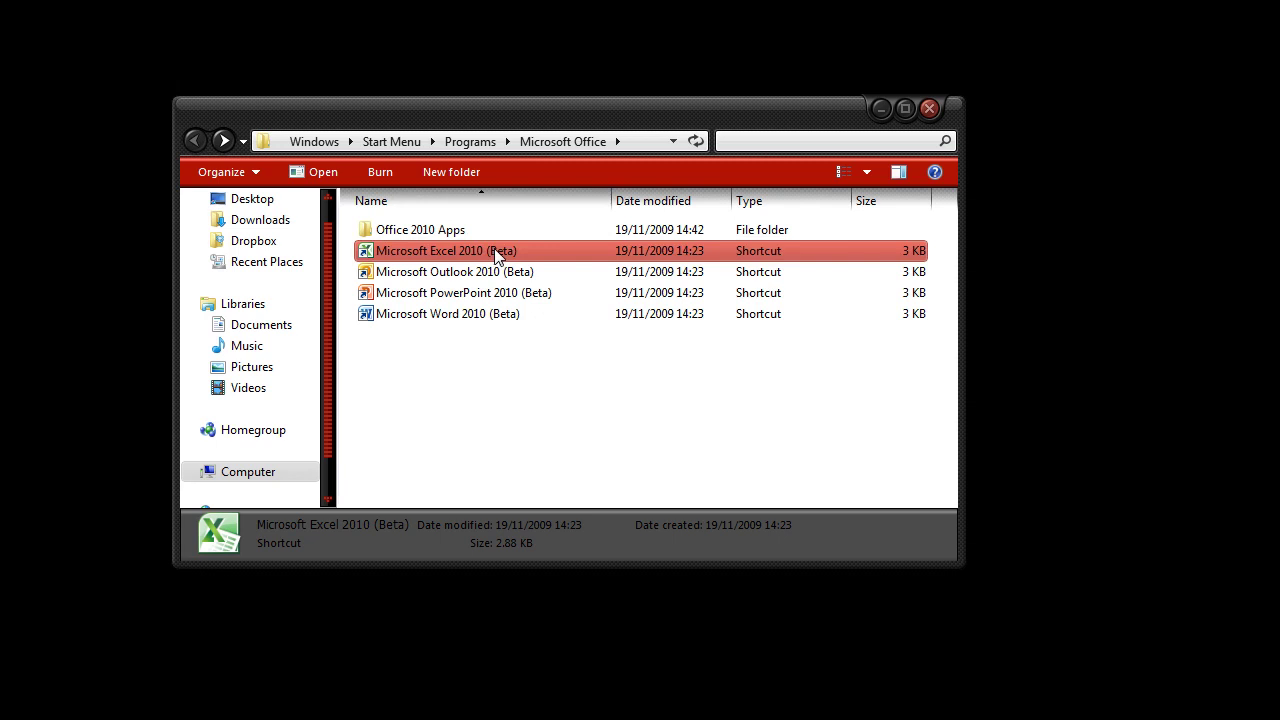
{"action": "double_click", "coordinate": [506, 228]}
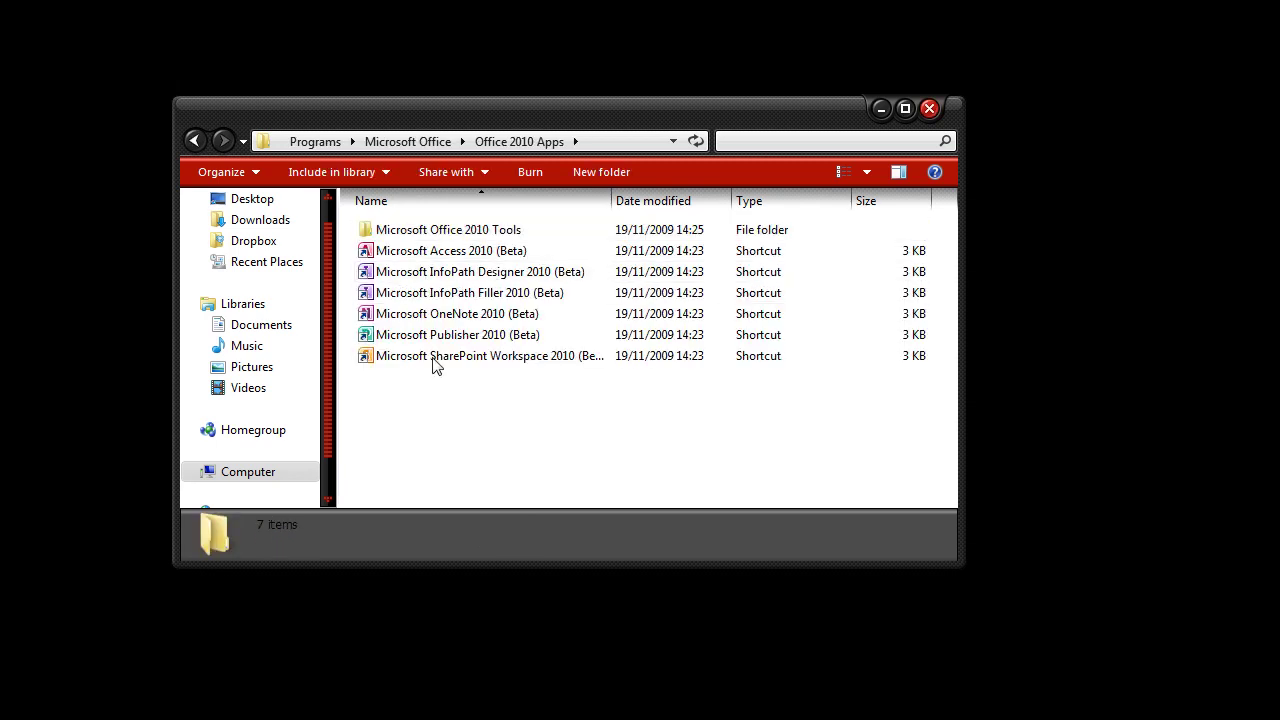
{"action": "left_click", "coordinate": [194, 142]}
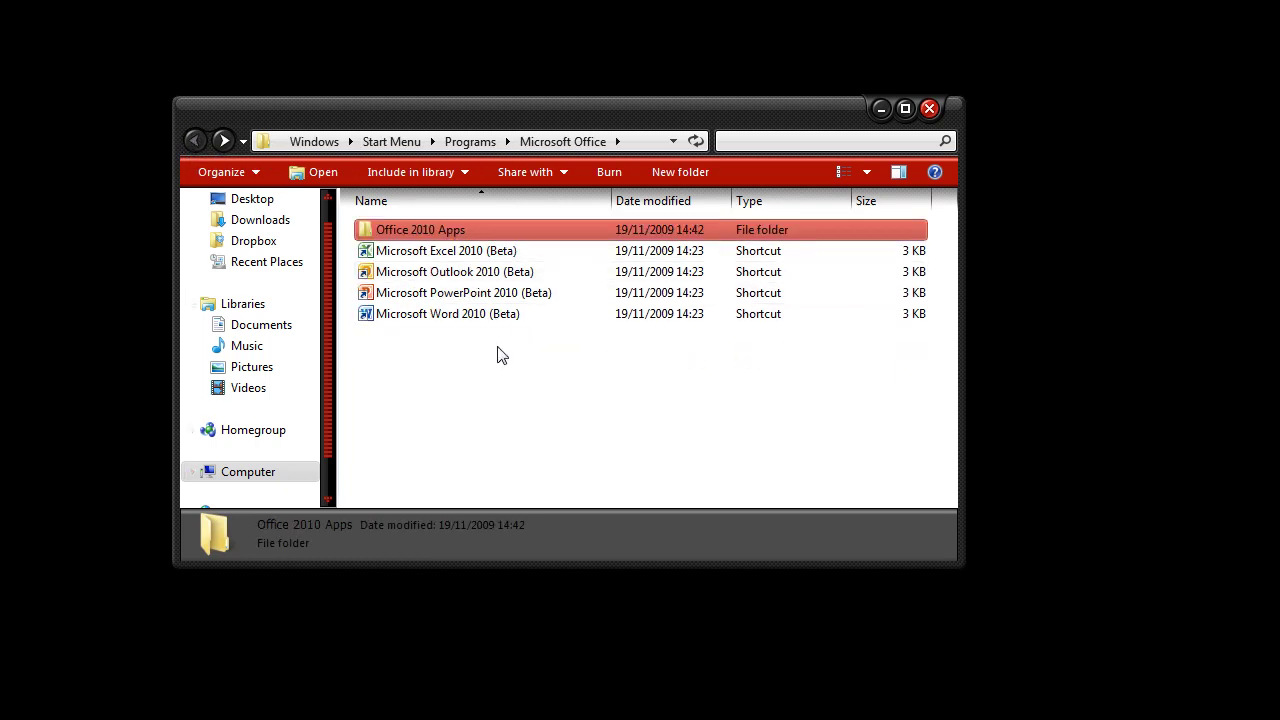